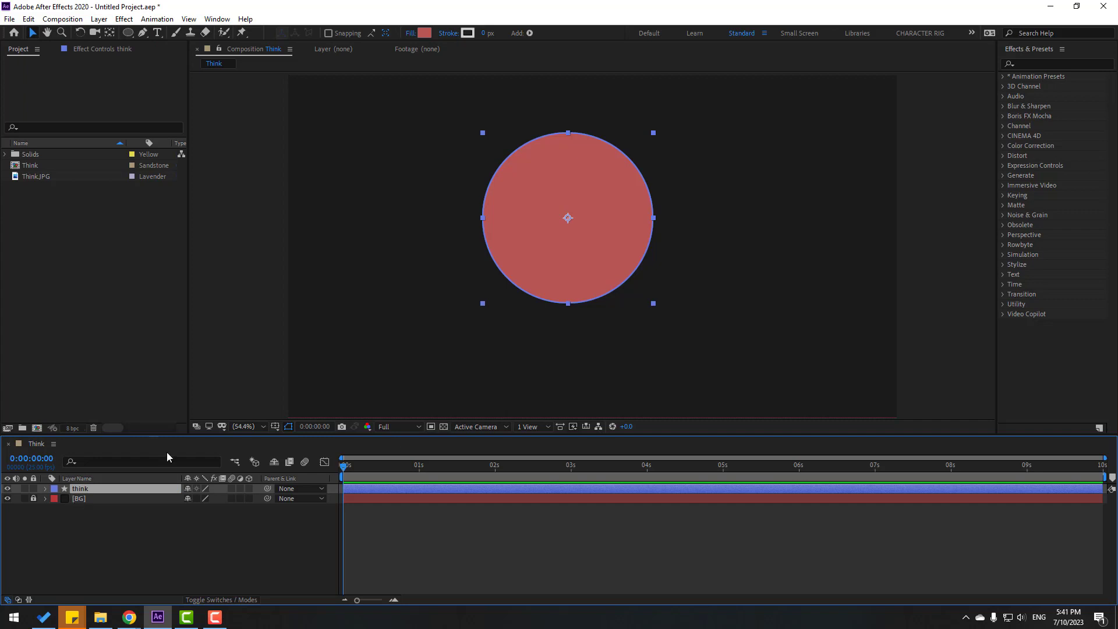
- Set the fill of the circle on the think layer to None
{"action": "left_click", "coordinate": [411, 33]}
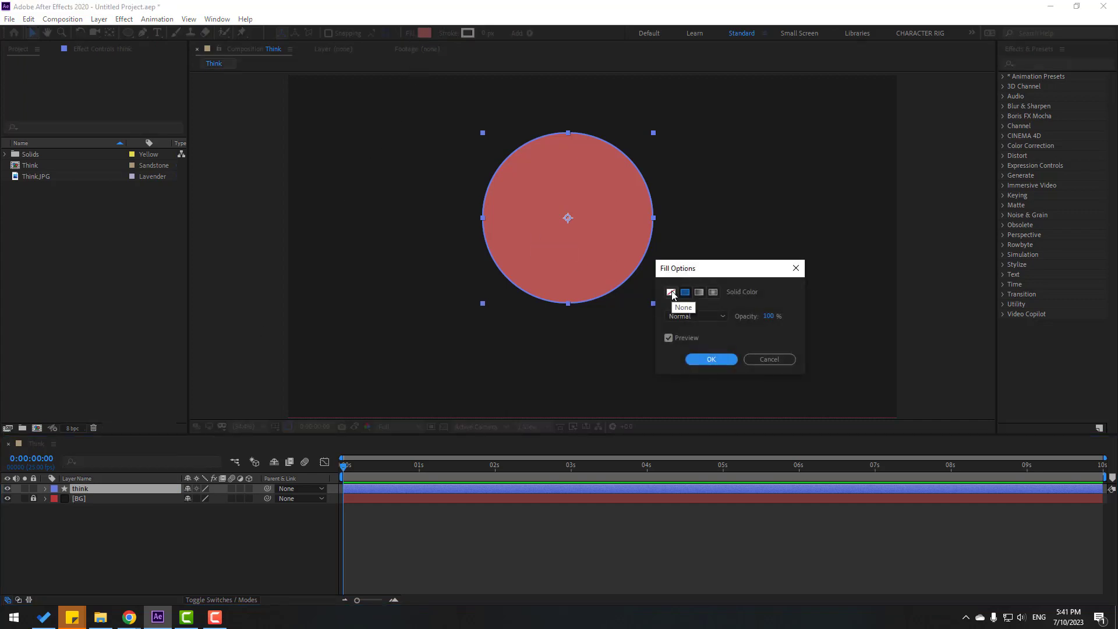
{"action": "left_click", "coordinate": [672, 292]}
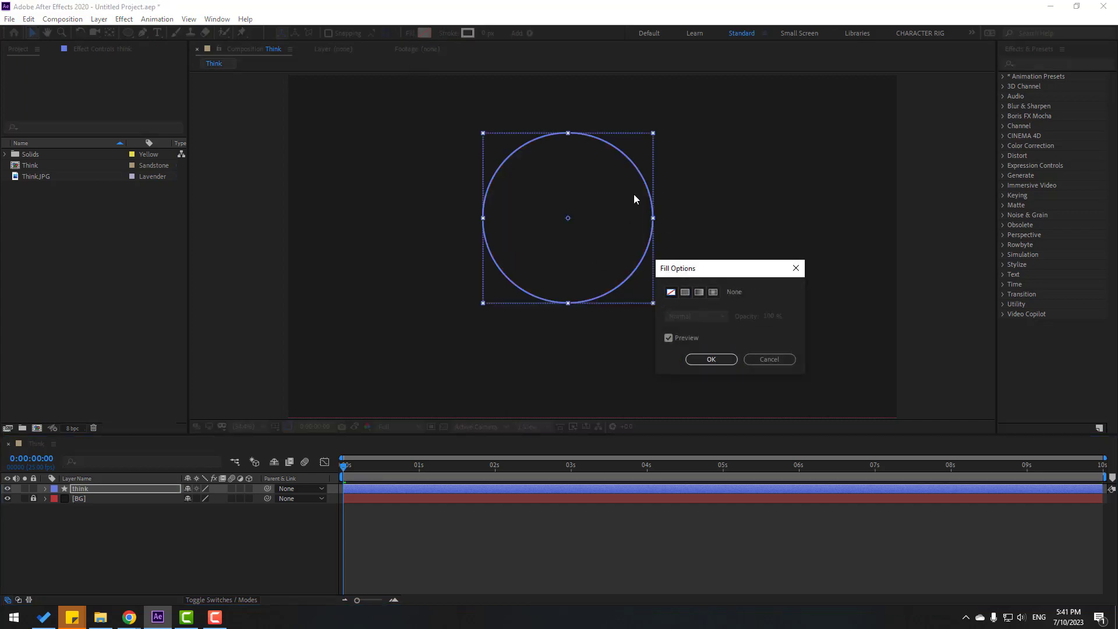
{"action": "left_click", "coordinate": [707, 360]}
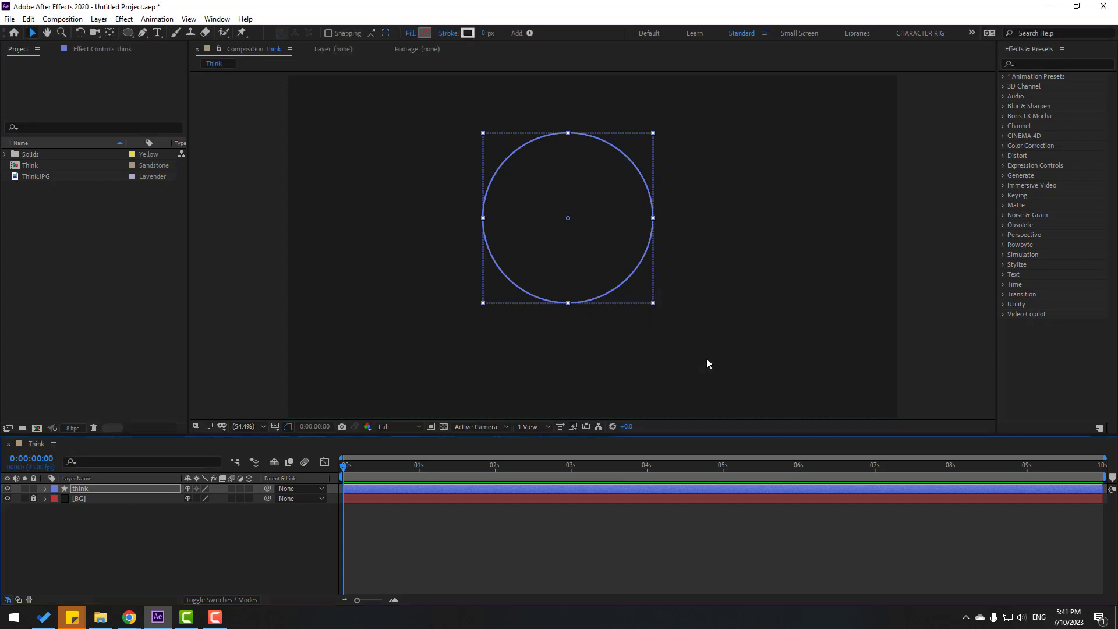
- Give the circle a white FFFFFF stroke with a width of 10 px
{"action": "left_click", "coordinate": [469, 34]}
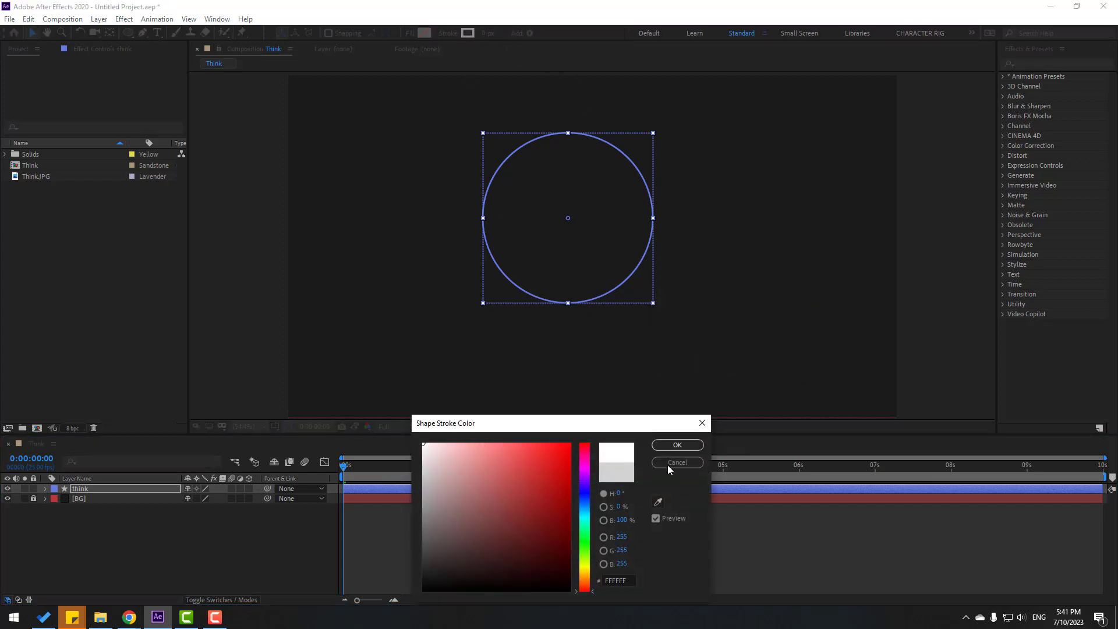
{"action": "left_click", "coordinate": [664, 446]}
{"action": "left_click", "coordinate": [484, 33]}
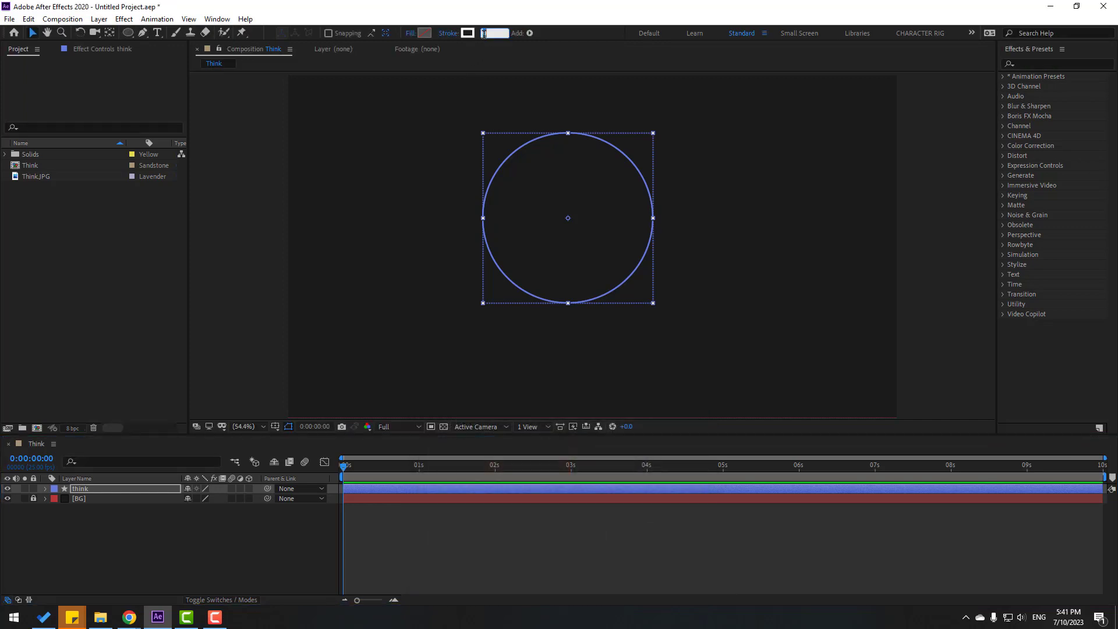
{"action": "type", "text": "10"}
{"action": "key", "text": "Return"}
{"action": "left_click", "coordinate": [197, 546]}
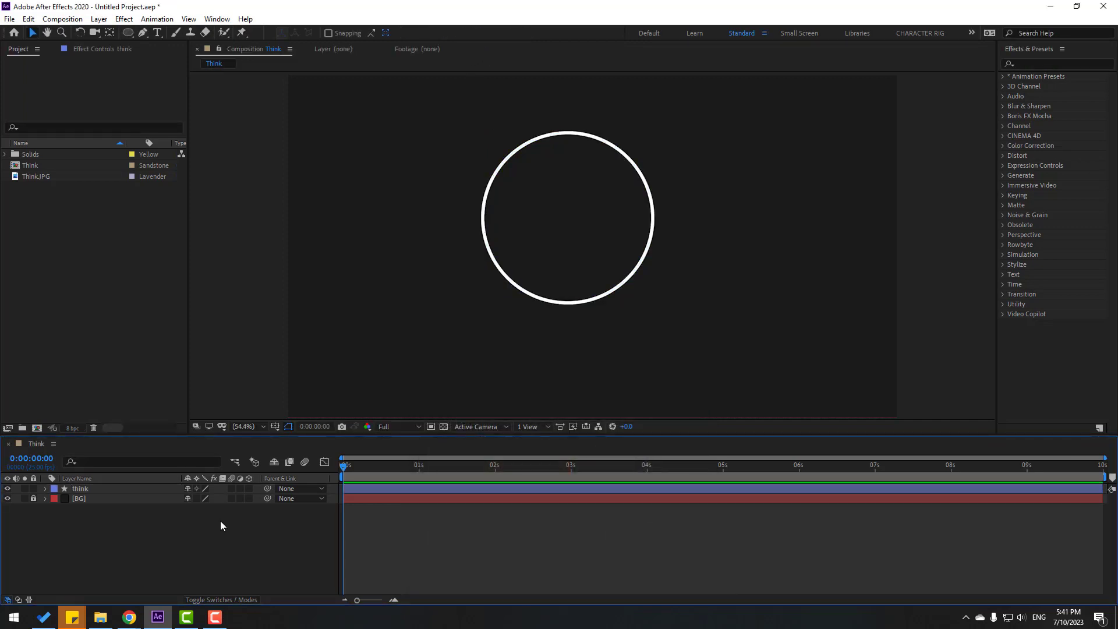
- Reduce the circle's stroke width to 8 px and move the circle closer to the centre of the composition
{"action": "left_click", "coordinate": [505, 269]}
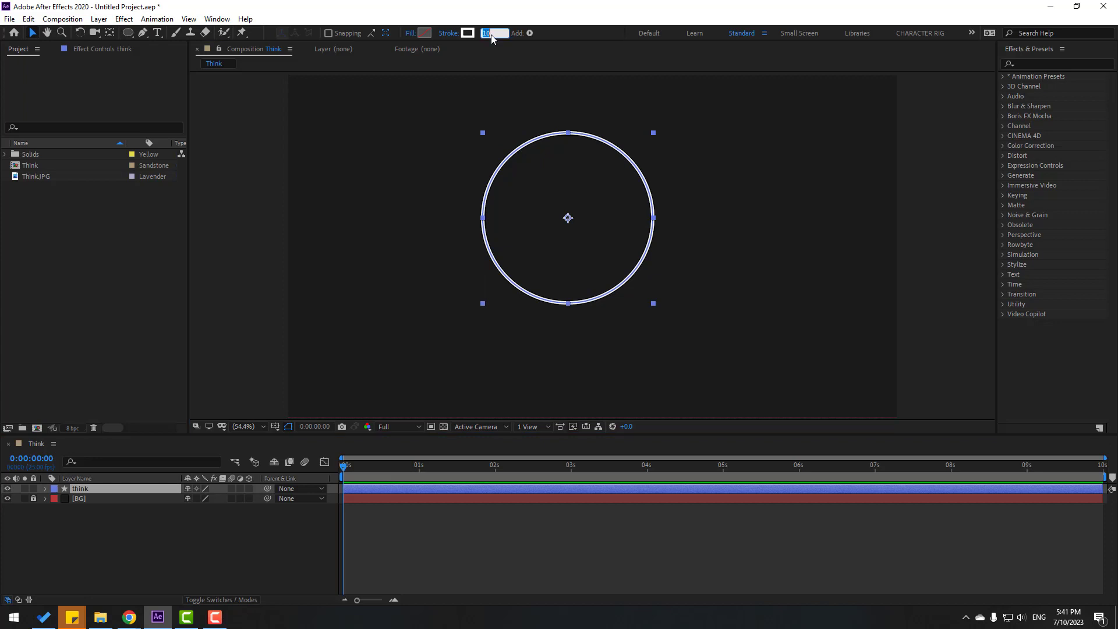
{"action": "left_click", "coordinate": [178, 552]}
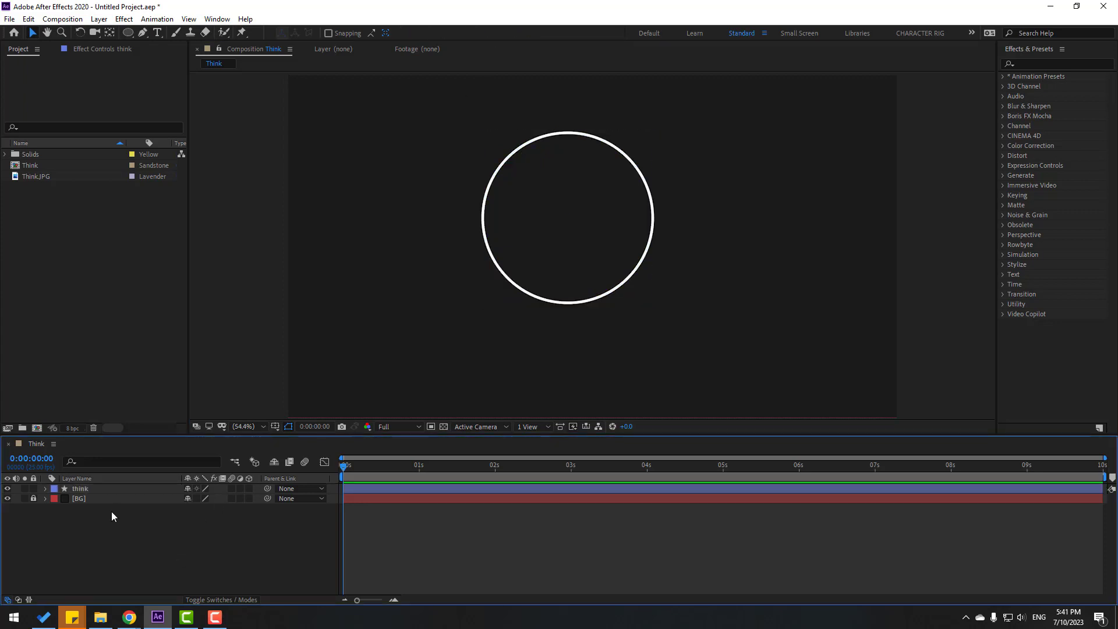
{"action": "left_click", "coordinate": [605, 209]}
{"action": "left_click_drag", "start_coordinate": [604, 206], "coordinate": [618, 223]}
{"action": "left_click", "coordinate": [121, 536]}
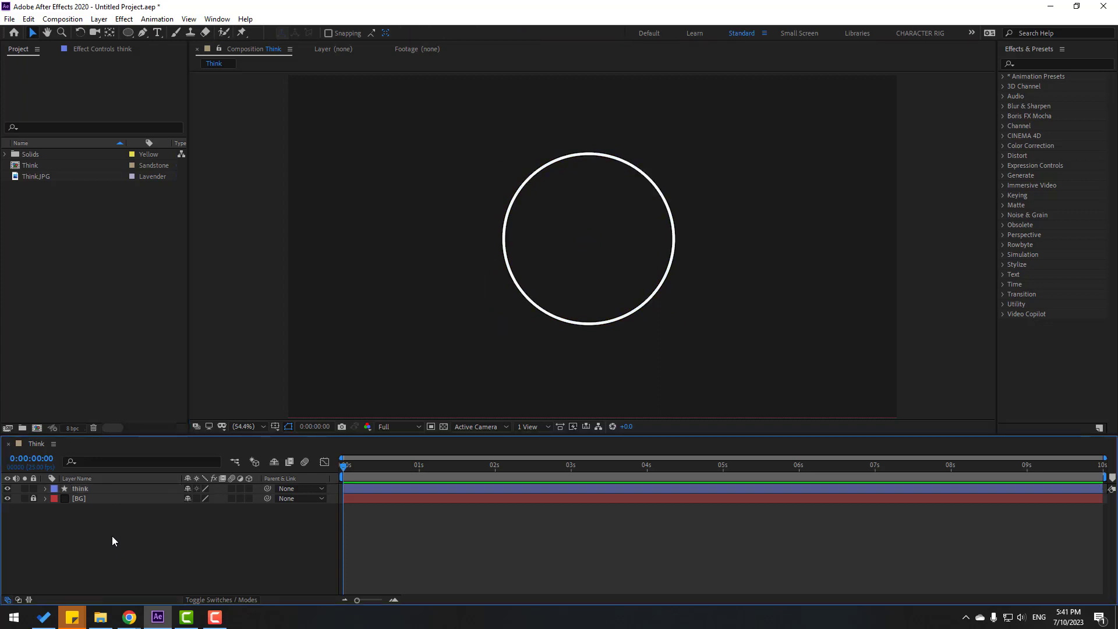
- Add a Twist operator to the think layer and set its Center to 0, 200
{"action": "left_click", "coordinate": [79, 489]}
{"action": "left_click", "coordinate": [530, 33]}
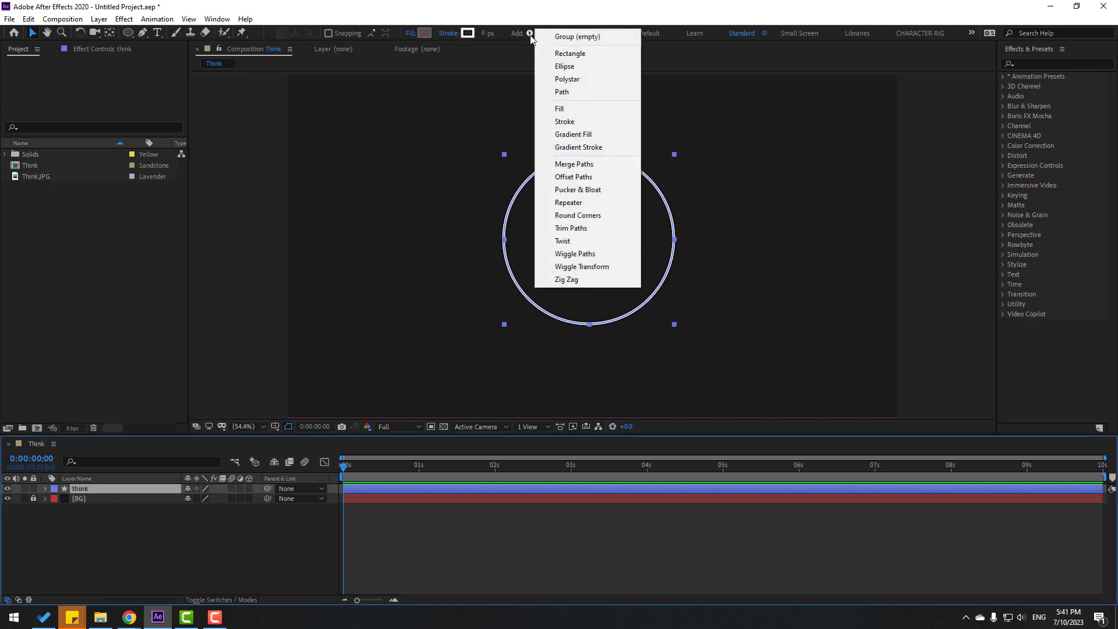
{"action": "left_click", "coordinate": [574, 241]}
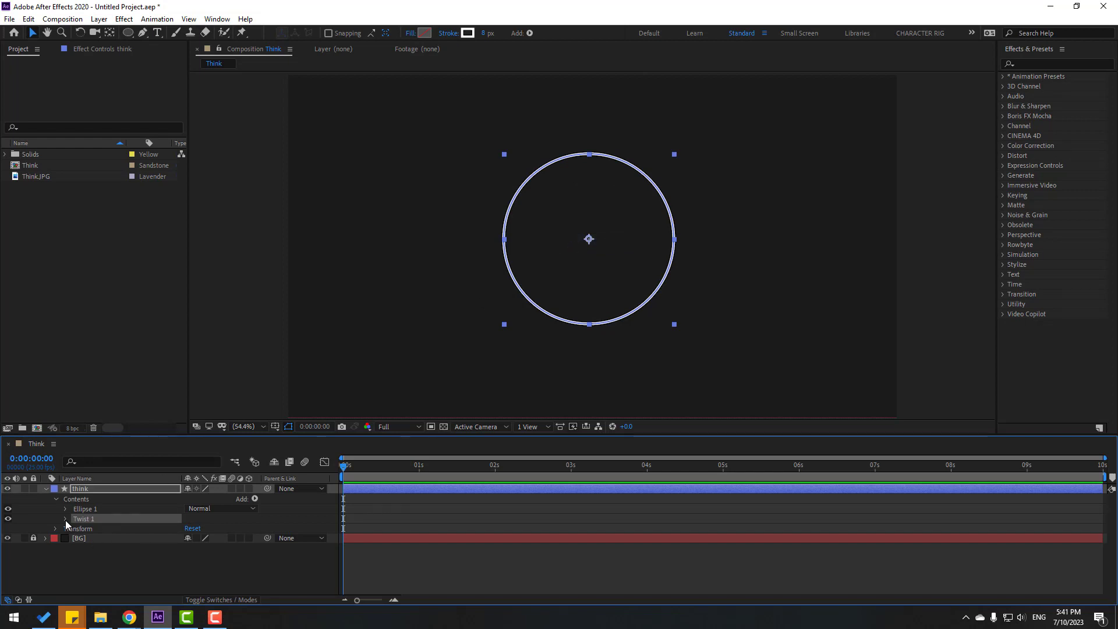
{"action": "left_click", "coordinate": [65, 519]}
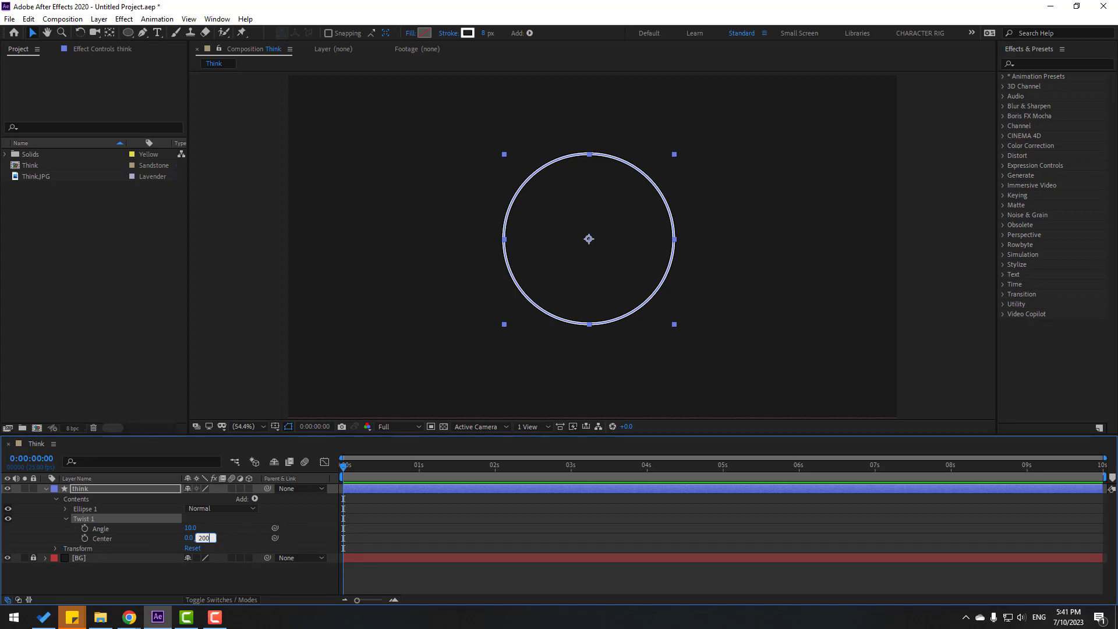
{"action": "key", "text": "Return"}
{"action": "key", "text": "F10"}
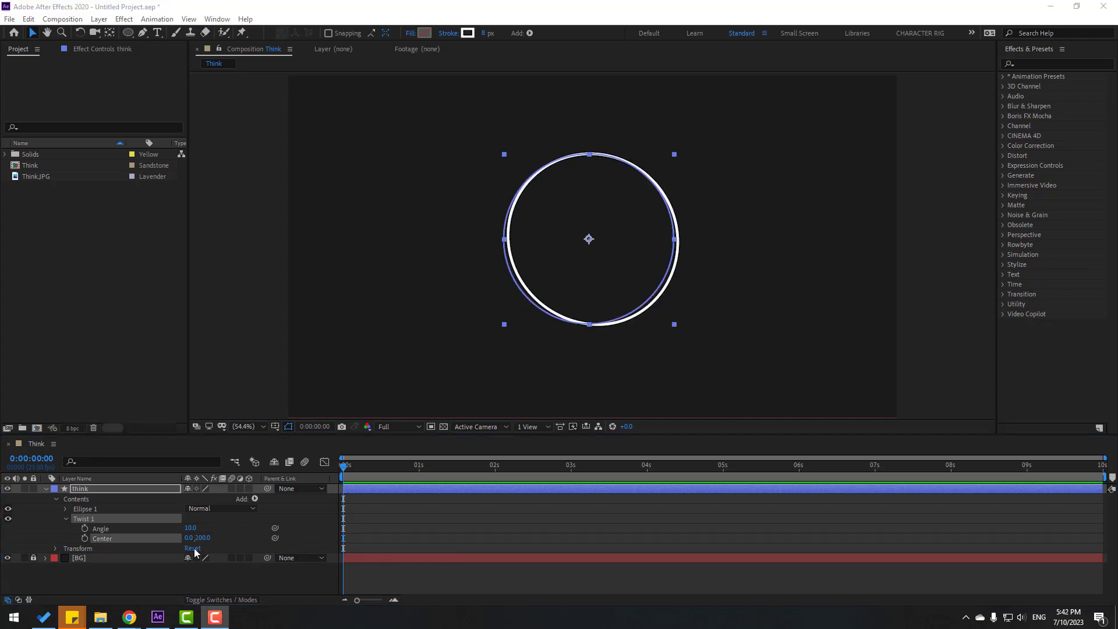
- Animate the Twist Angle with keyframes from 0 at the first frame to 25000 at 0:00:09:24
{"action": "left_click", "coordinate": [85, 529]}
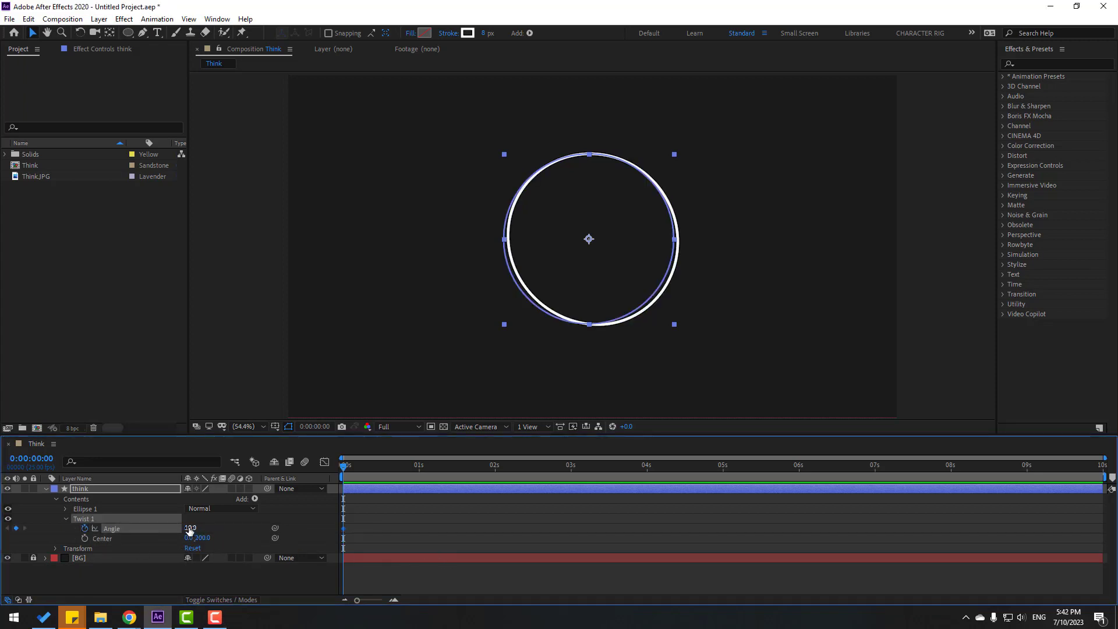
{"action": "type", "text": "0"}
{"action": "key", "text": "Return"}
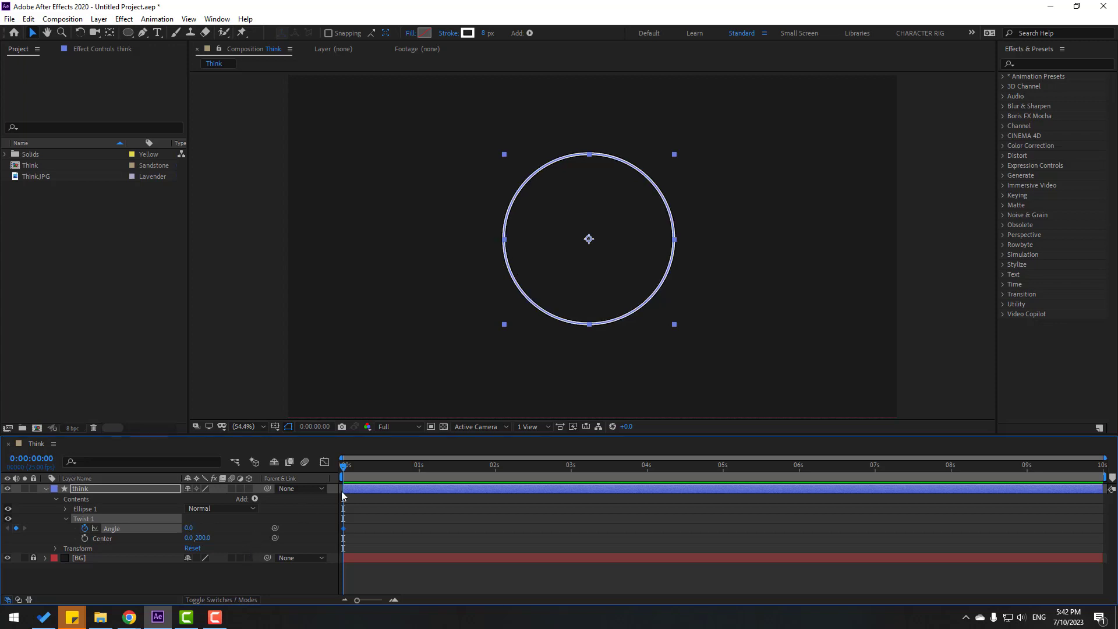
{"action": "left_click_drag", "start_coordinate": [361, 482], "coordinate": [1105, 502]}
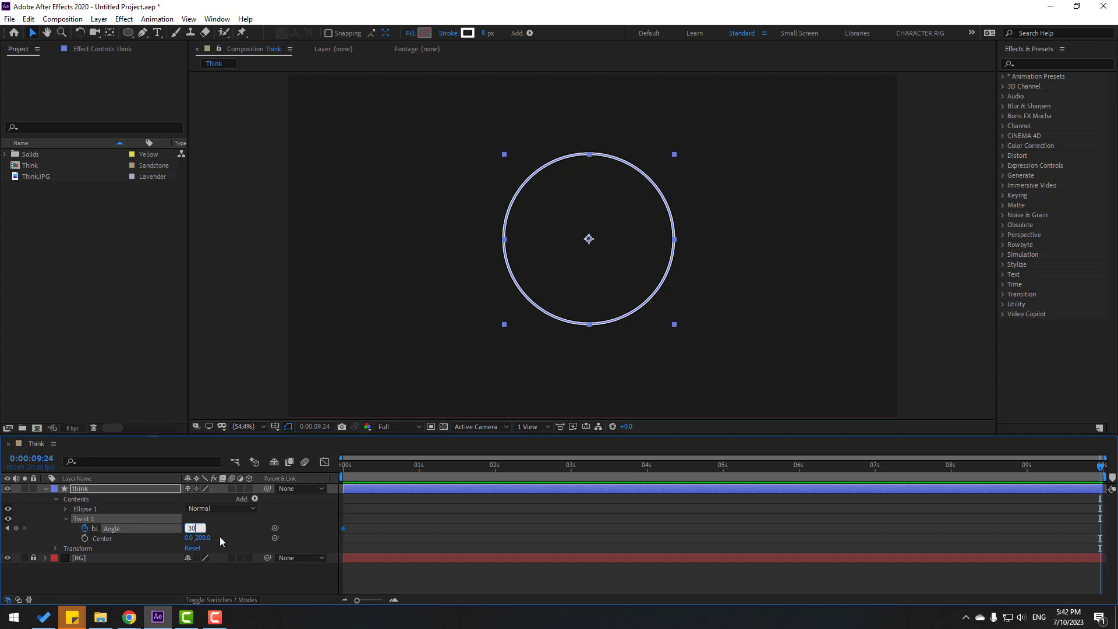
{"action": "type", "text": "30000"}
{"action": "key", "text": "Return"}
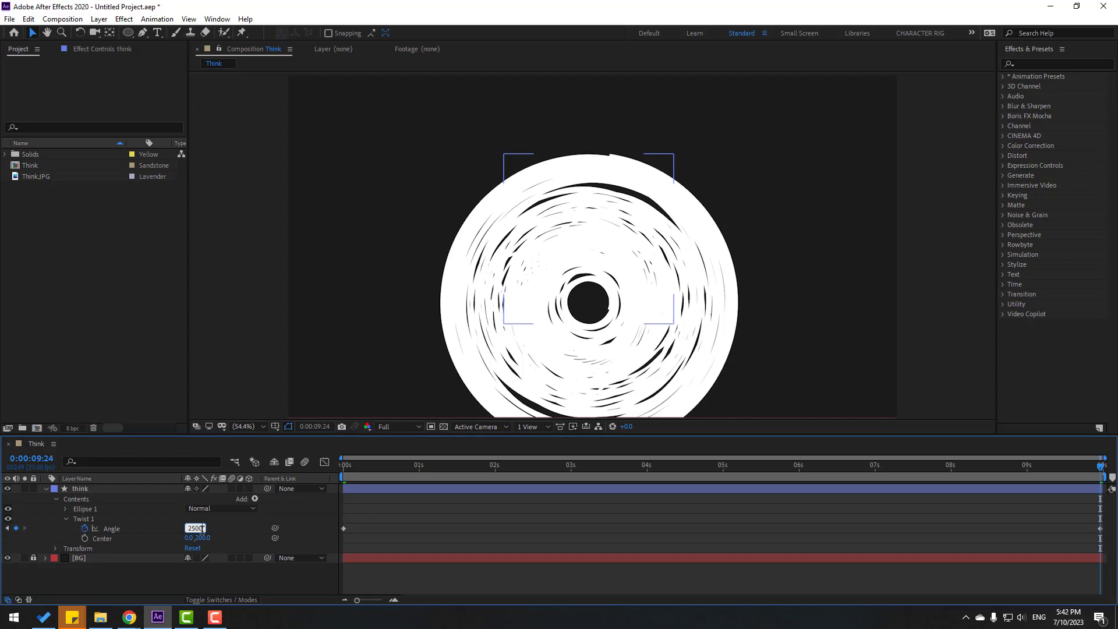
{"action": "key", "text": "Return"}
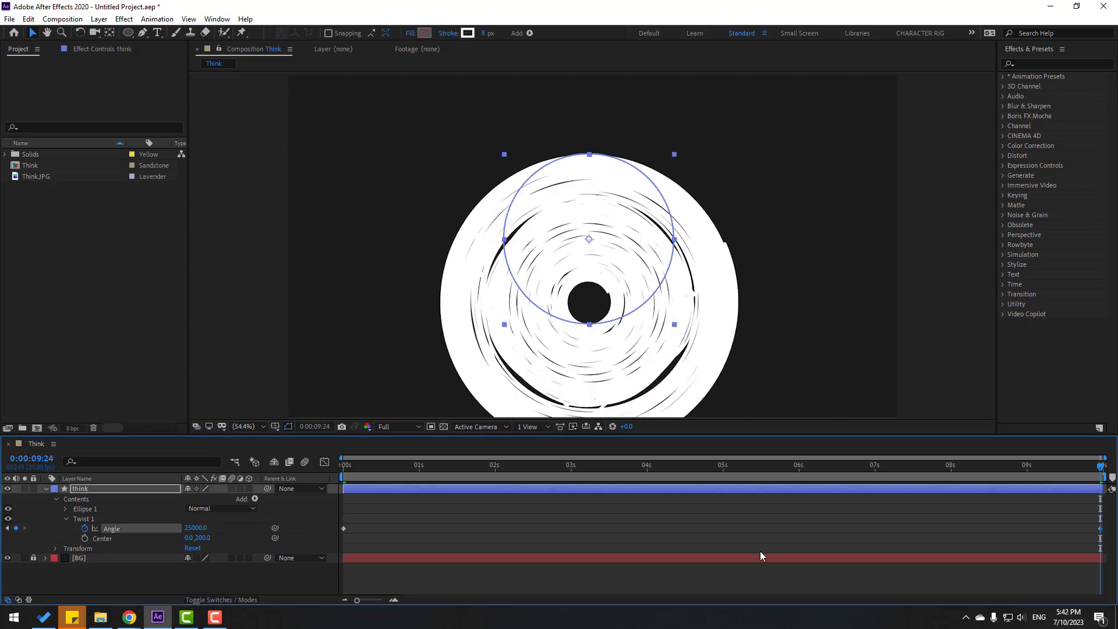
- Lower the preview resolution to Quarter and play back the twist animation
{"action": "left_click_drag", "start_coordinate": [1036, 477], "coordinate": [522, 469]}
{"action": "left_click", "coordinate": [400, 427]}
{"action": "left_click", "coordinate": [398, 493]}
{"action": "key", "text": "space"}
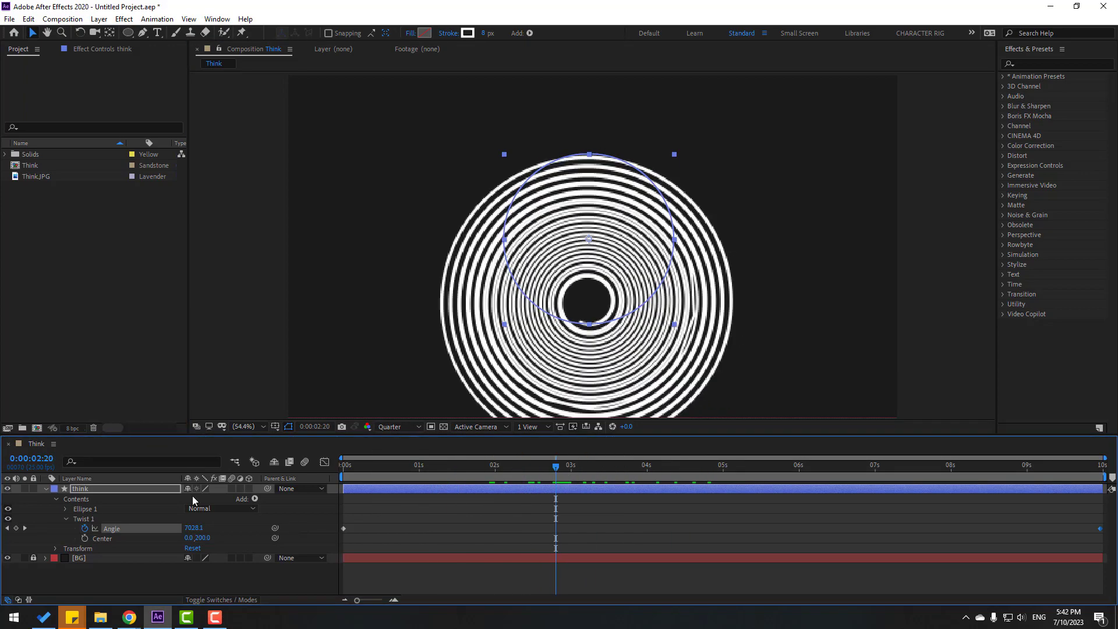
- Keyframe the Size of Ellipse Path 1 at 0 on the first frame
{"action": "left_click", "coordinate": [65, 508]}
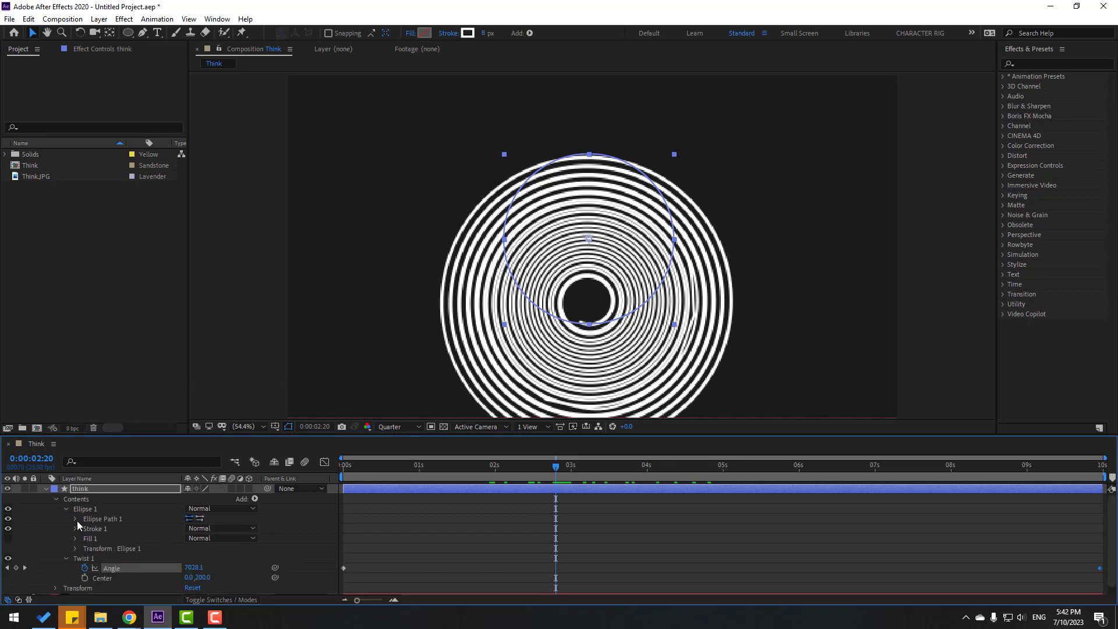
{"action": "left_click", "coordinate": [75, 518]}
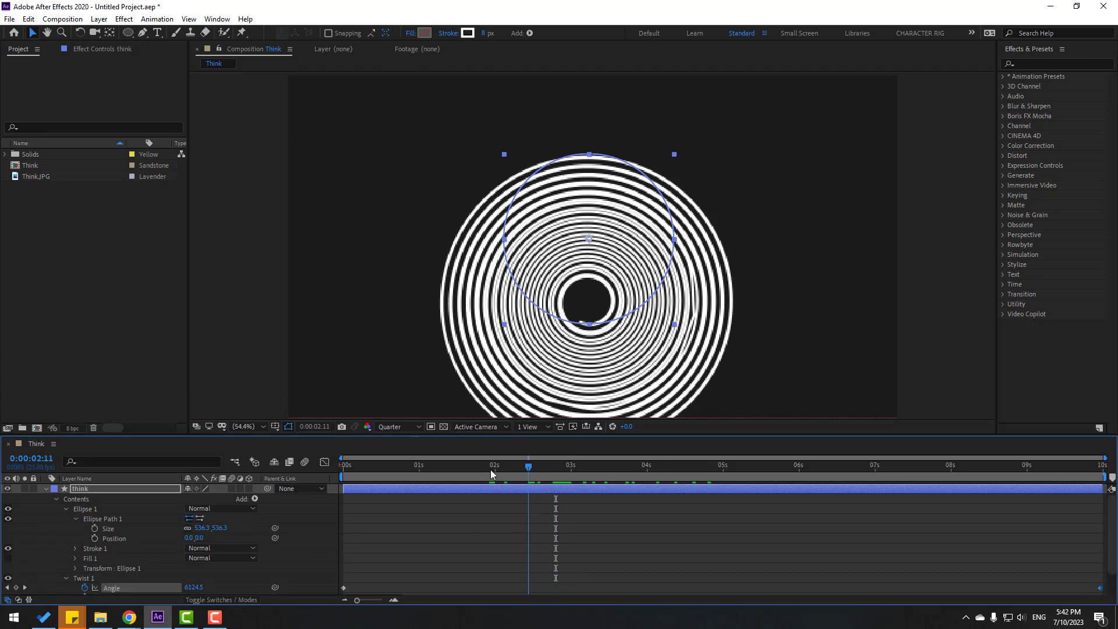
{"action": "left_click", "coordinate": [343, 465]}
{"action": "left_click", "coordinate": [94, 528]}
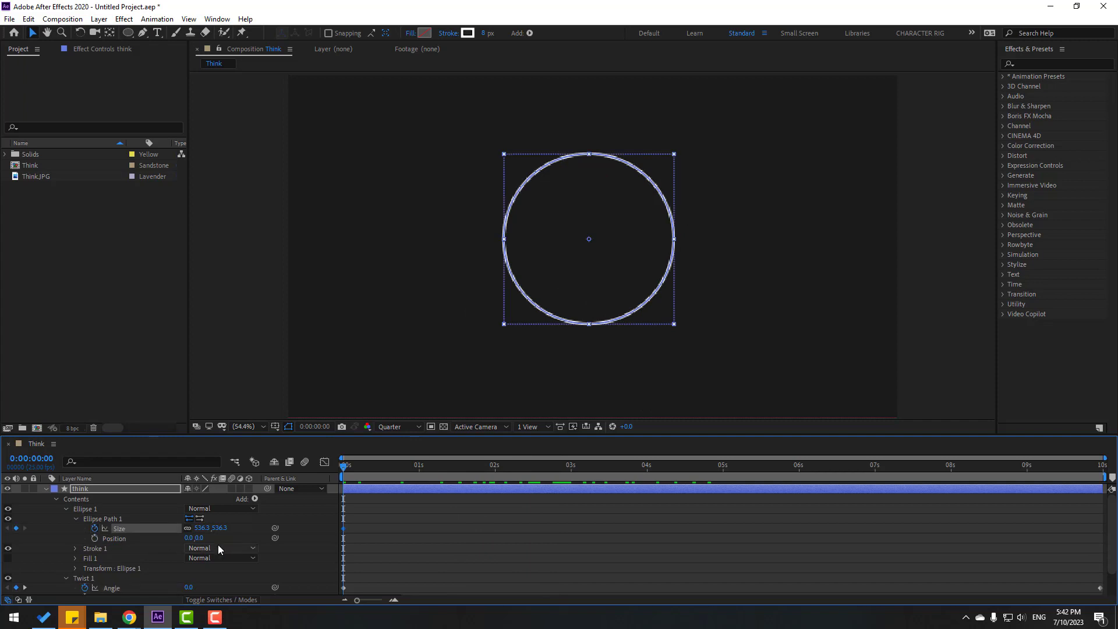
{"action": "type", "text": "0"}
{"action": "key", "text": "Return"}
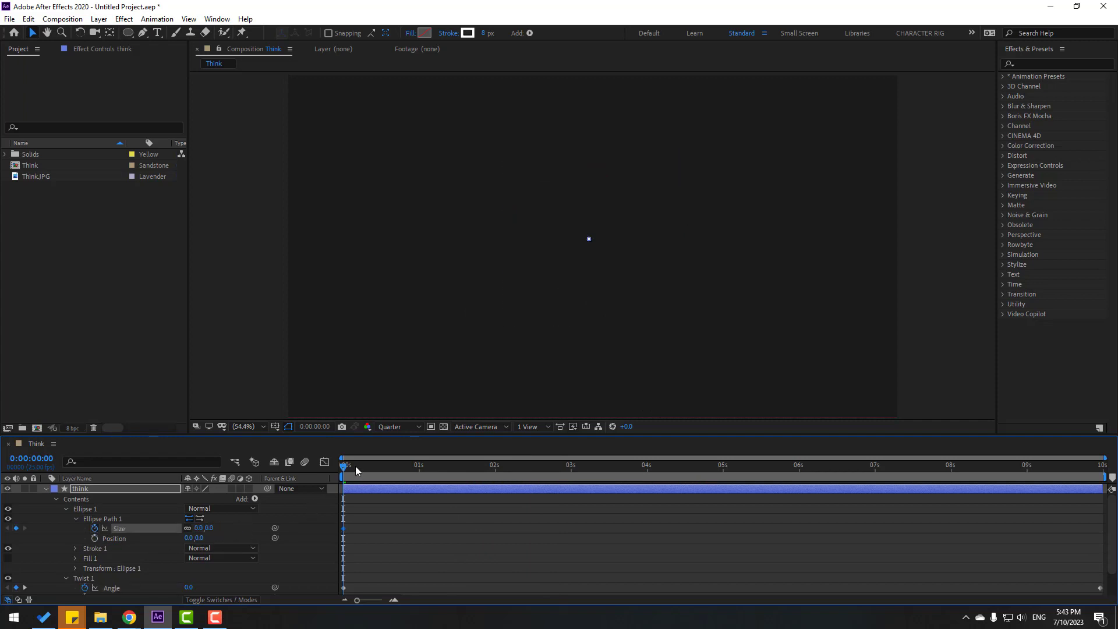
- Keyframe a larger ellipse Size of about 147, place that keyframe at the end of the timeline, and preview
{"action": "left_click_drag", "start_coordinate": [355, 466], "coordinate": [723, 477]}
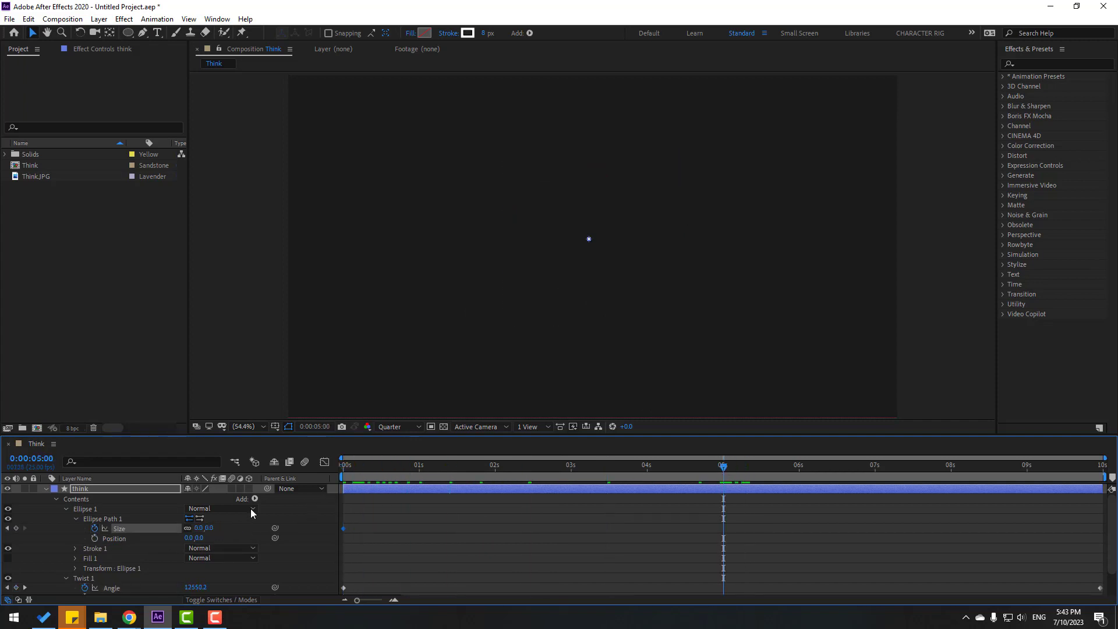
{"action": "left_click_drag", "start_coordinate": [200, 530], "coordinate": [280, 520]}
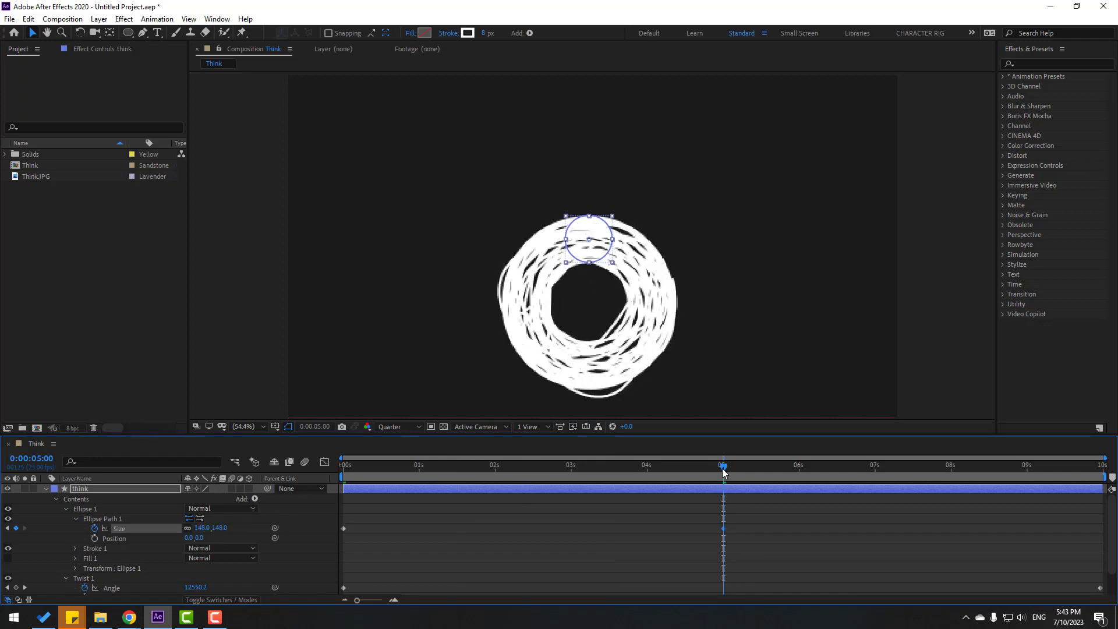
{"action": "left_click_drag", "start_coordinate": [723, 471], "coordinate": [1104, 539]}
{"action": "left_click", "coordinate": [728, 526]}
{"action": "key", "text": "space"}
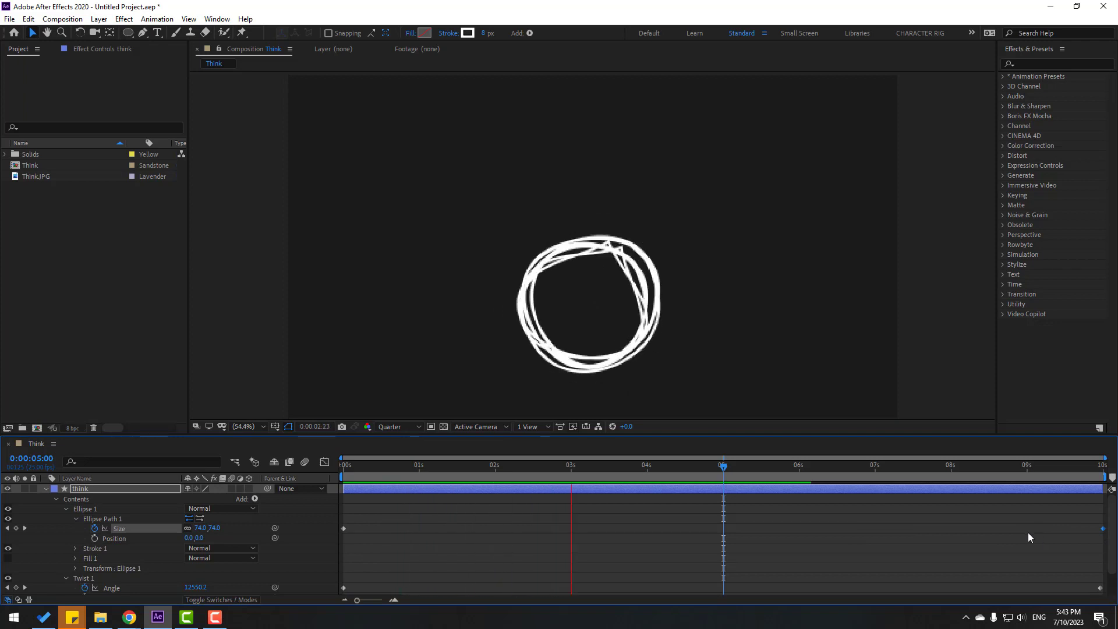
- Start the work area at 0:00:03:00 and trim the composition to it
{"action": "left_click_drag", "start_coordinate": [524, 467], "coordinate": [574, 477]}
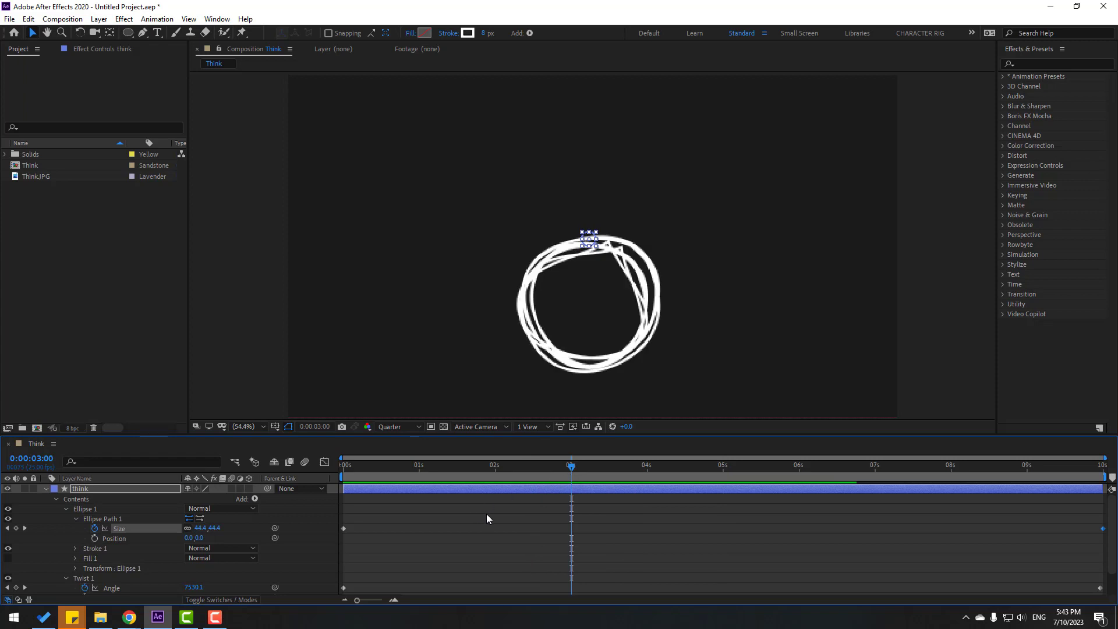
{"action": "key", "text": "b"}
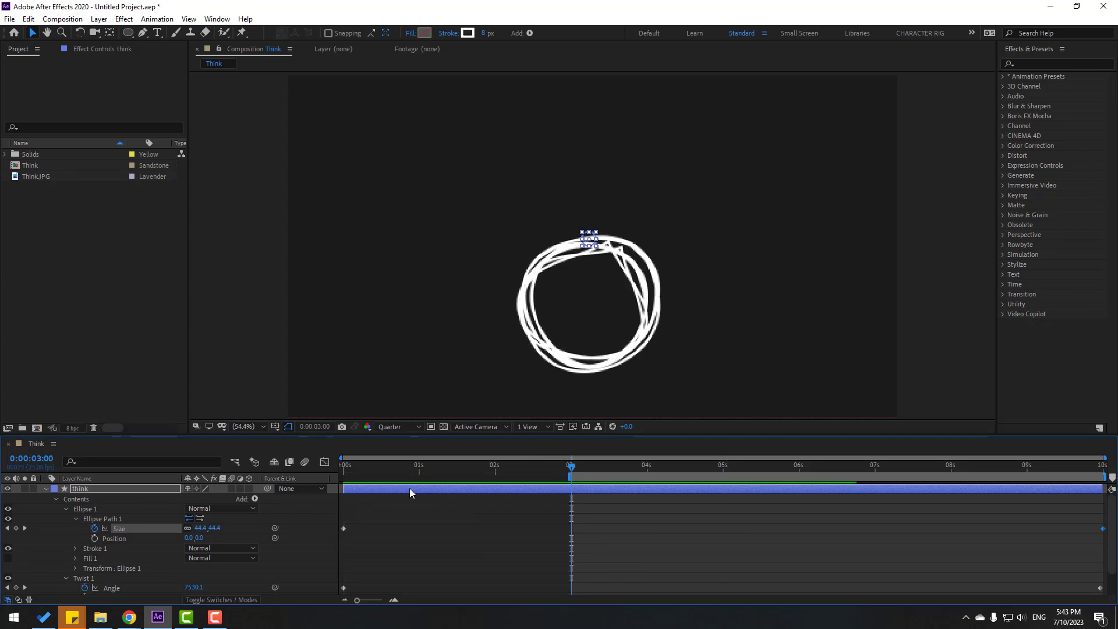
{"action": "left_click_drag", "start_coordinate": [532, 476], "coordinate": [565, 481]}
{"action": "right_click", "coordinate": [617, 476]}
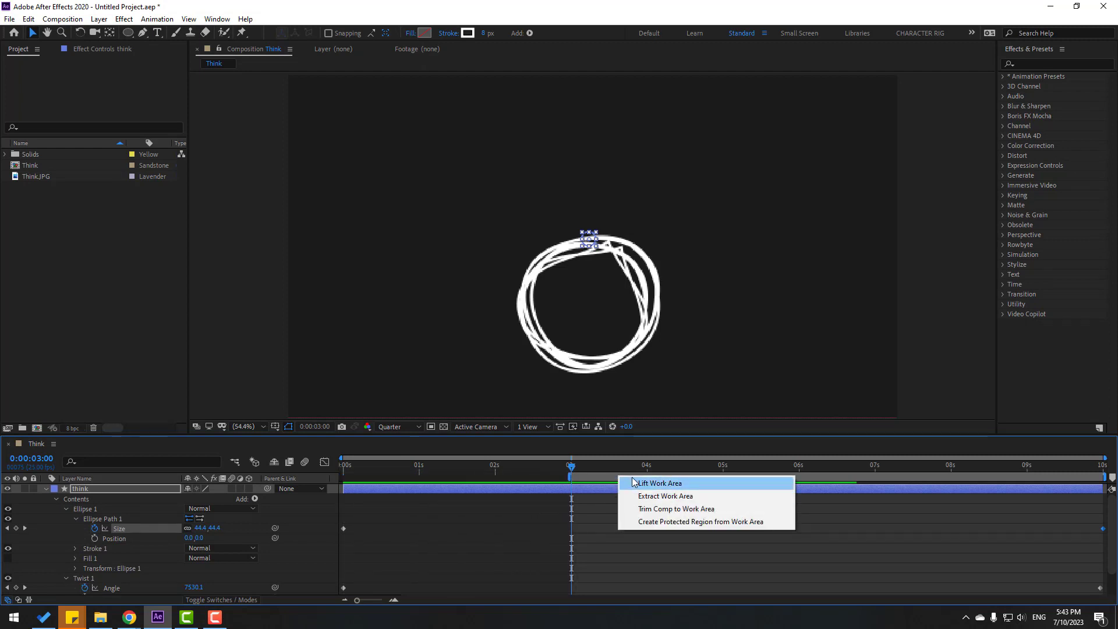
{"action": "left_click", "coordinate": [699, 510]}
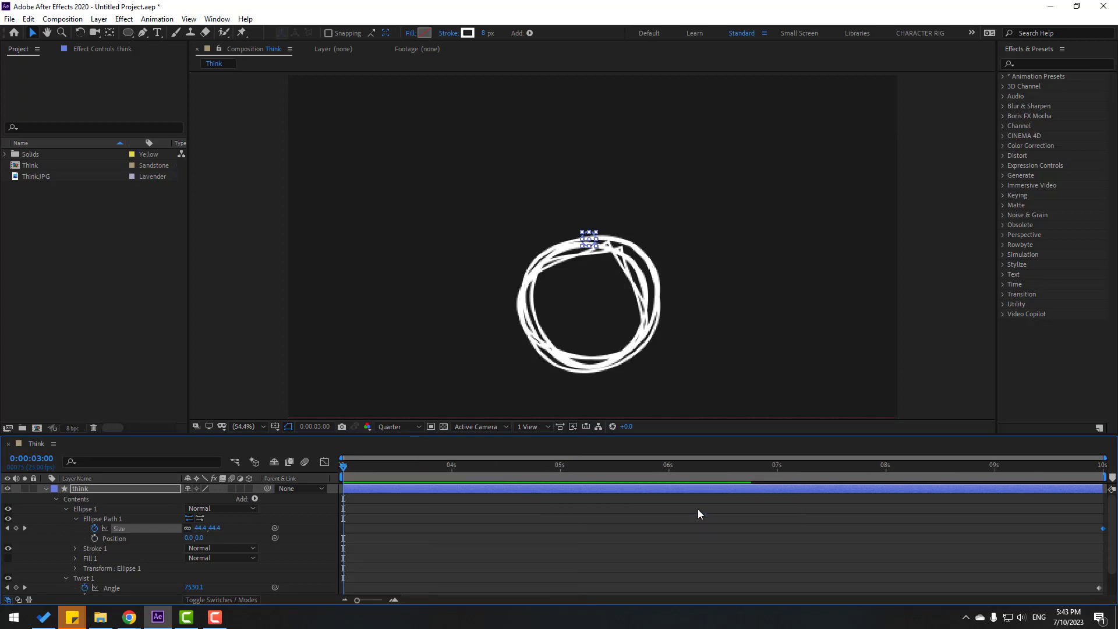
- Collapse the think layer, move its scribble straight up to the middle of the composition, and preview the animation
{"action": "left_click", "coordinate": [46, 489]}
{"action": "key", "text": "space"}
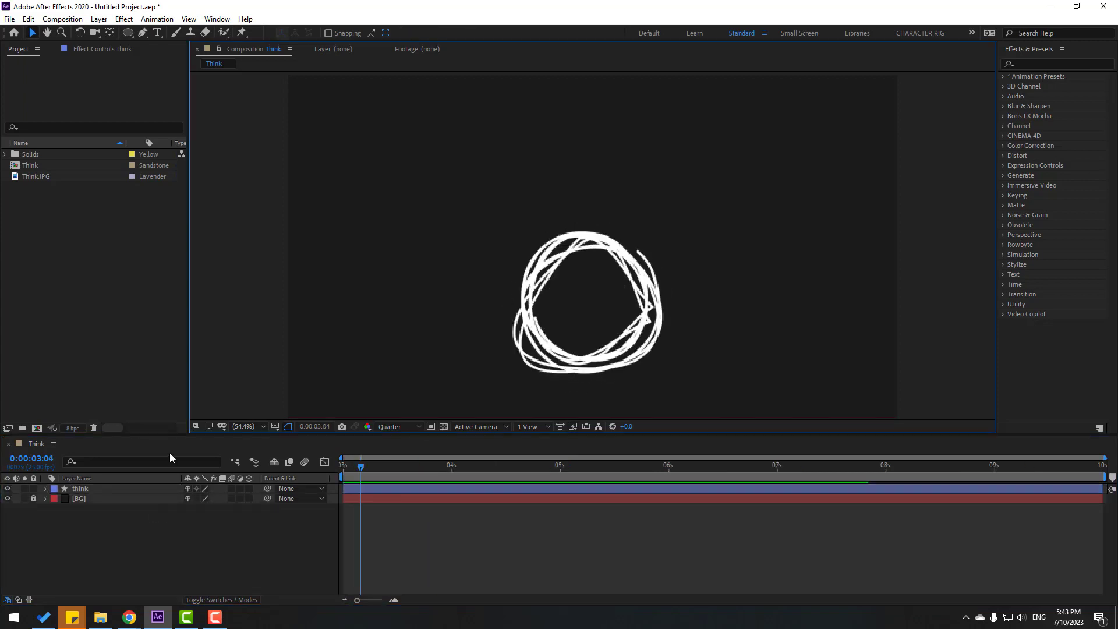
{"action": "left_click", "coordinate": [85, 488]}
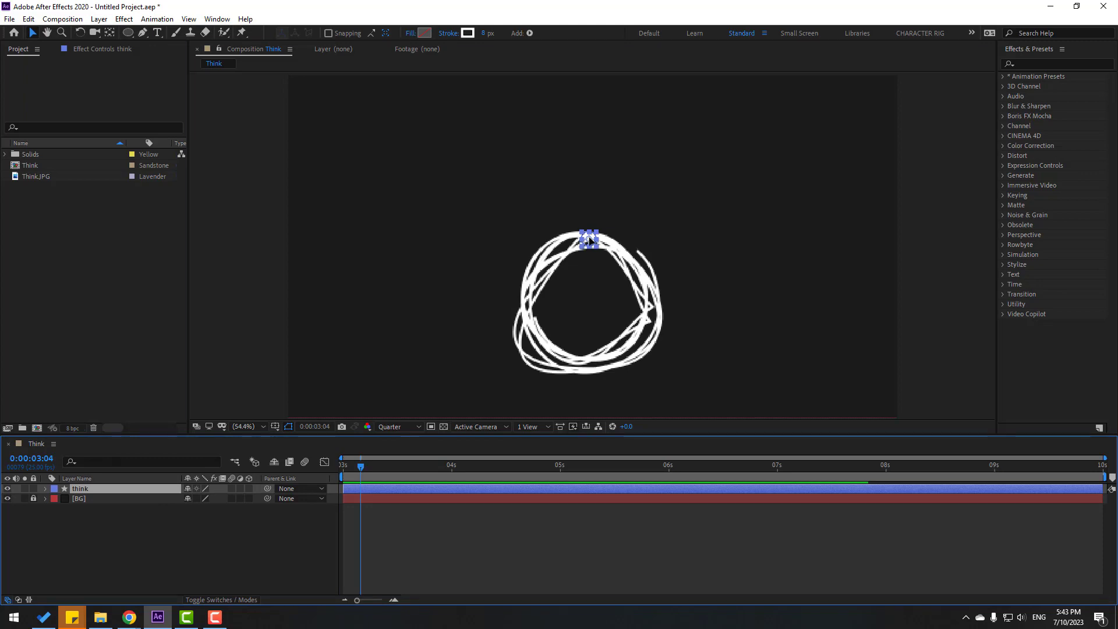
{"action": "left_click_drag", "start_coordinate": [589, 238], "coordinate": [587, 183]}
{"action": "key", "text": "space"}
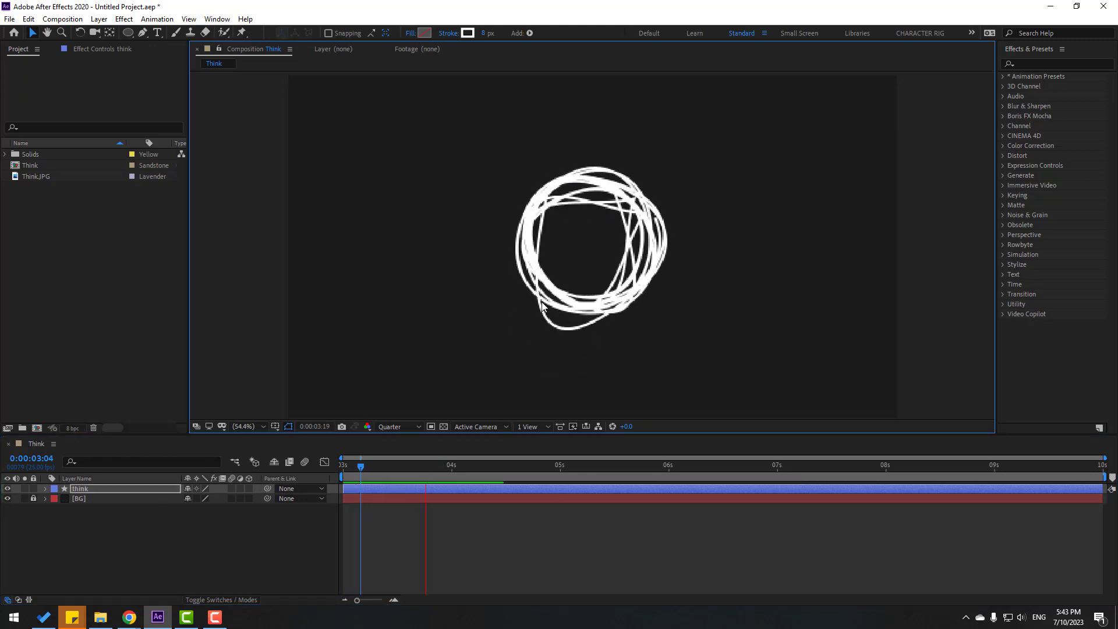
- Set the think layer's twist Angle to 35000 at 0:00:09:24 and preview the animation
{"action": "left_click", "coordinate": [470, 460]}
{"action": "key", "text": "u"}
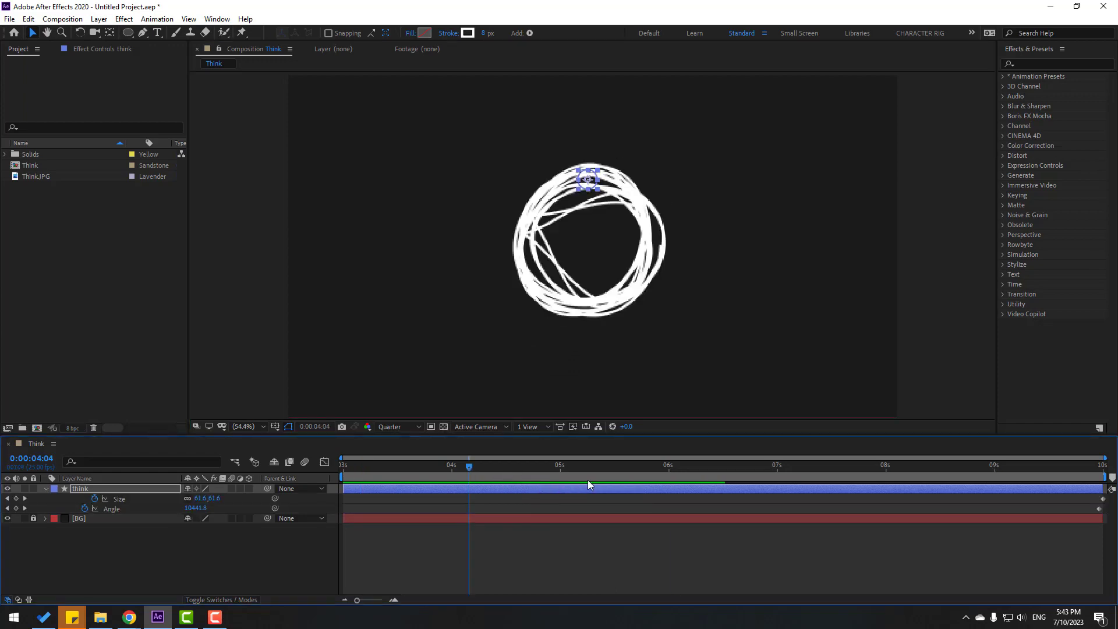
{"action": "left_click_drag", "start_coordinate": [585, 473], "coordinate": [1099, 470]}
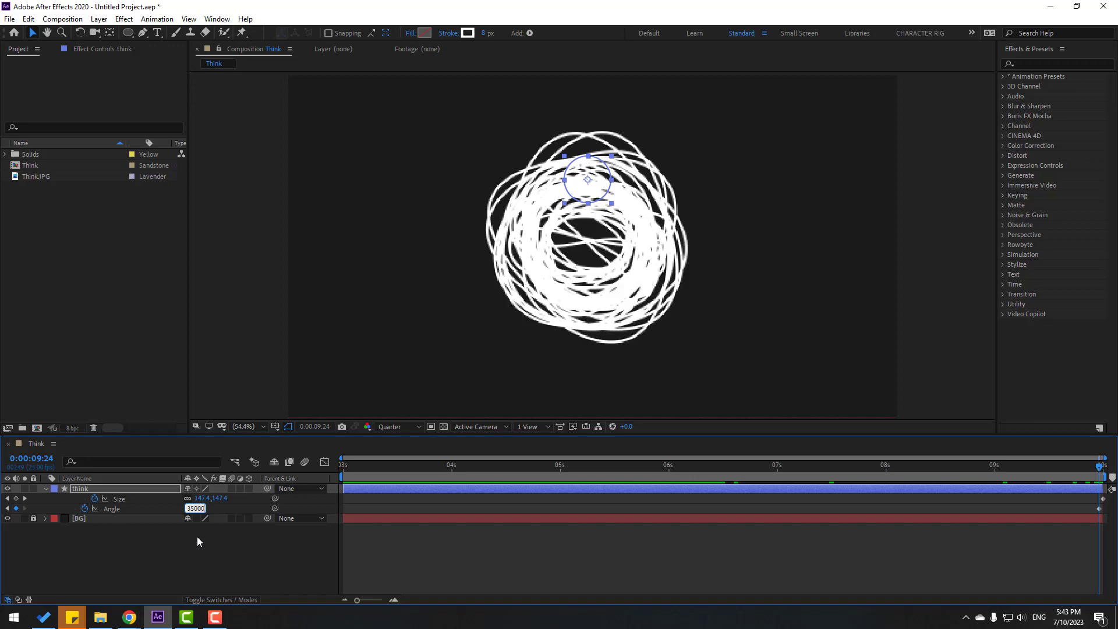
{"action": "key", "text": "Return"}
{"action": "key", "text": "space"}
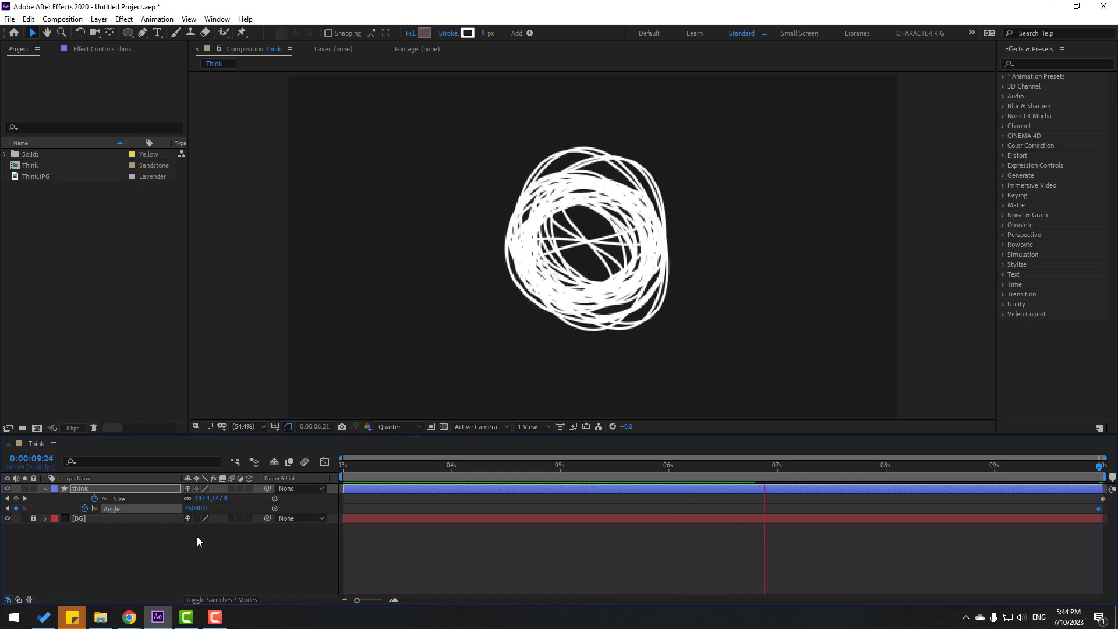
{"action": "key", "text": "space"}
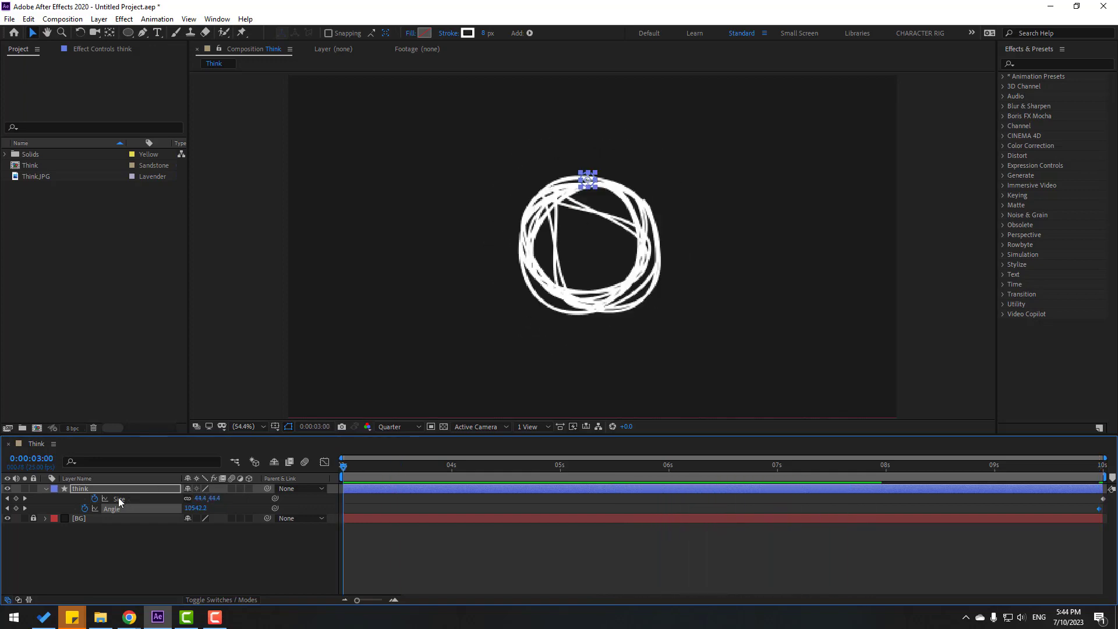
- Add Think.JPG to the composition directly beneath the think layer and set the preview resolution to Full
{"action": "left_click", "coordinate": [46, 490]}
{"action": "left_click", "coordinate": [39, 178]}
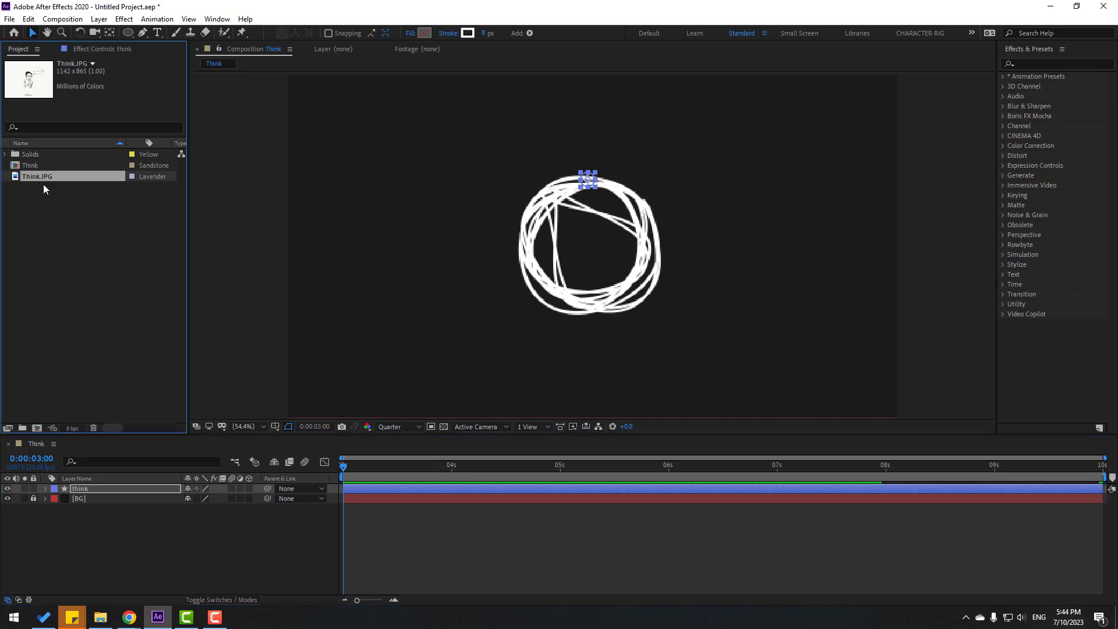
{"action": "left_click_drag", "start_coordinate": [41, 179], "coordinate": [87, 494]}
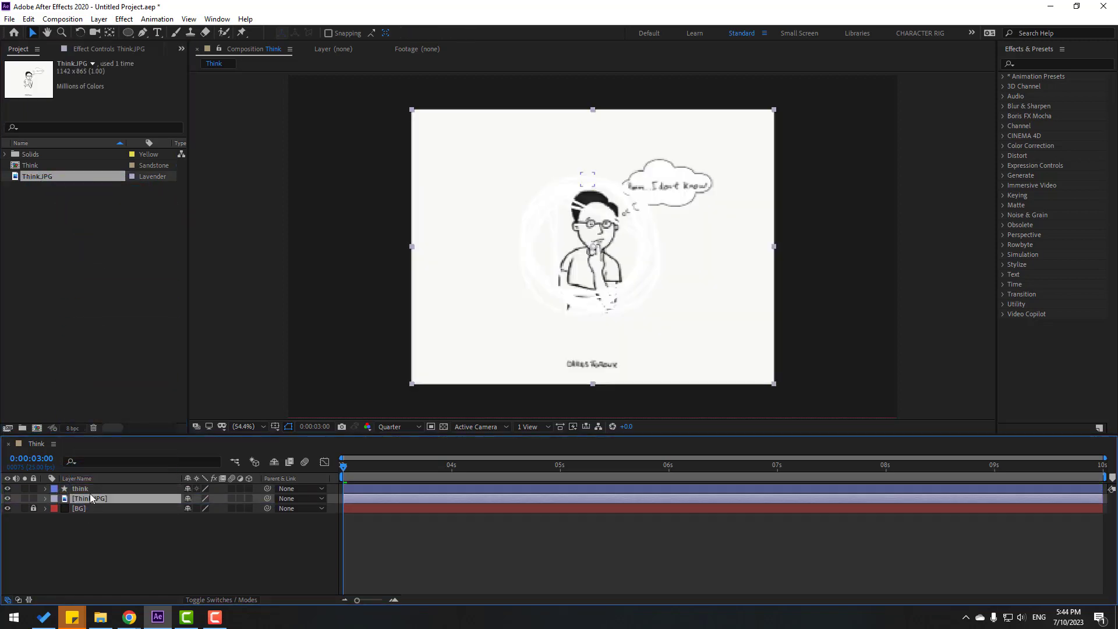
{"action": "left_click", "coordinate": [397, 428]}
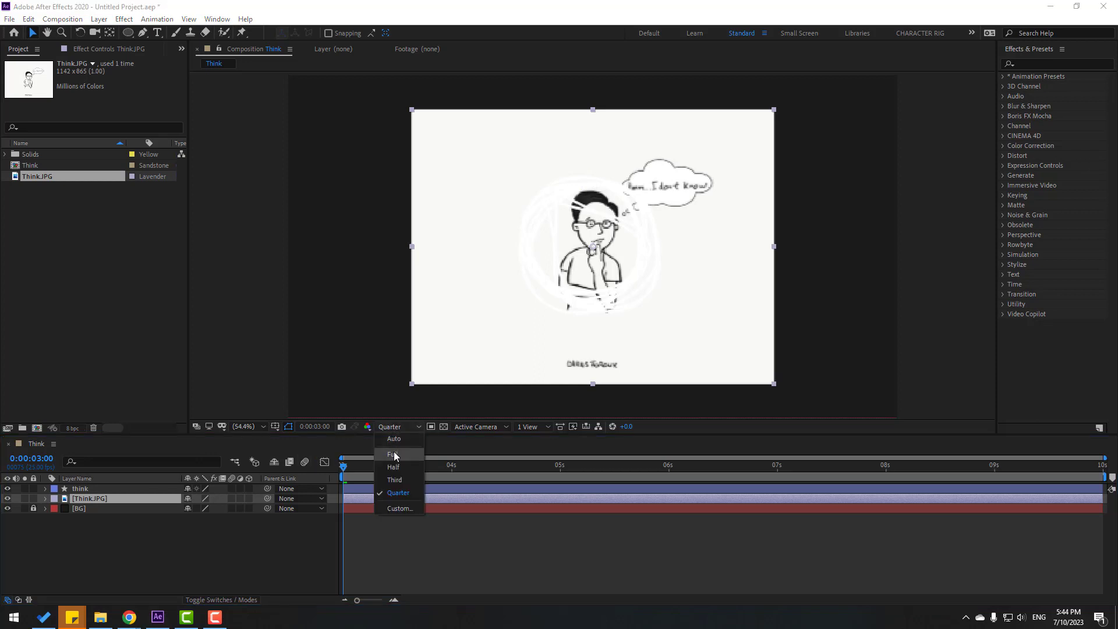
{"action": "left_click", "coordinate": [394, 454]}
- Scale the Think.JPG layer to 171% and move it straight down so the character stands at the frame's lower edge
{"action": "left_click", "coordinate": [100, 499]}
{"action": "key", "text": "s"}
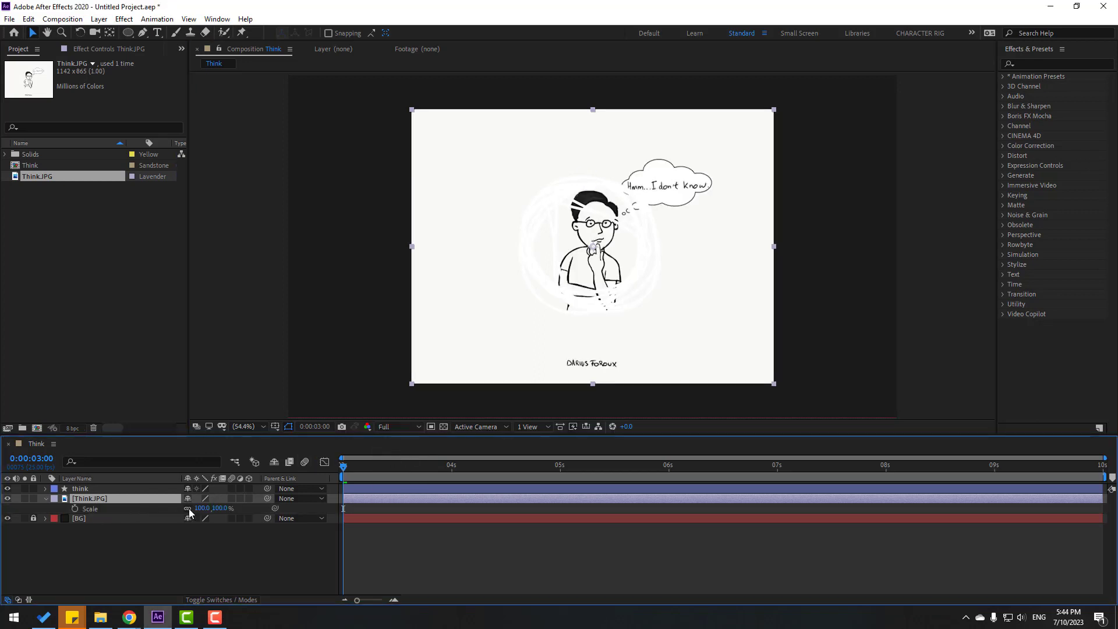
{"action": "left_click_drag", "start_coordinate": [201, 508], "coordinate": [241, 508]}
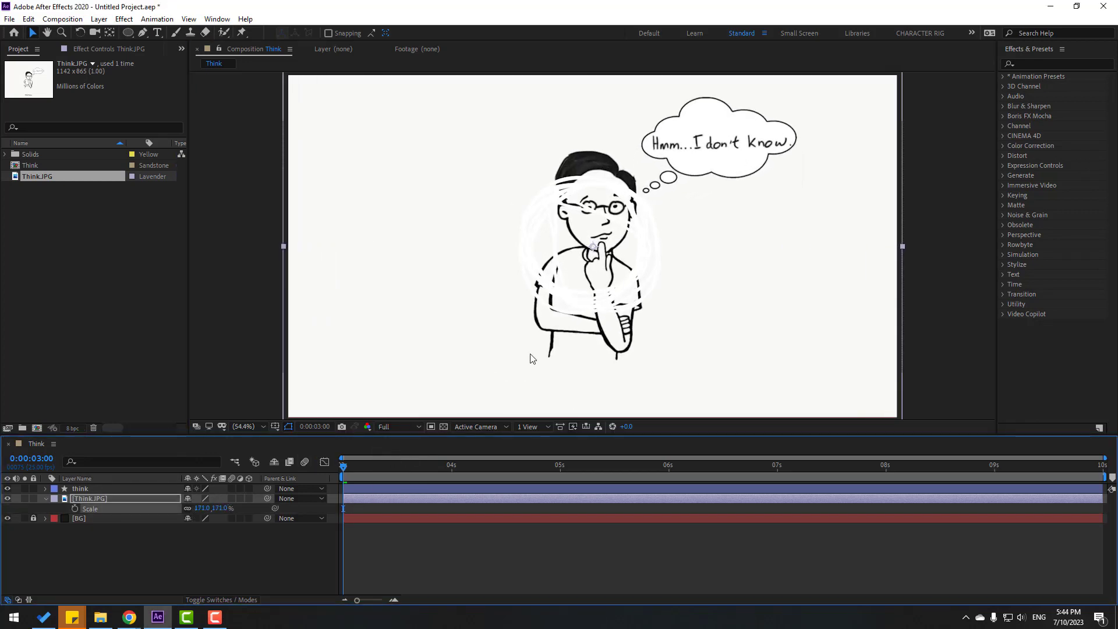
{"action": "left_click_drag", "start_coordinate": [717, 258], "coordinate": [677, 329]}
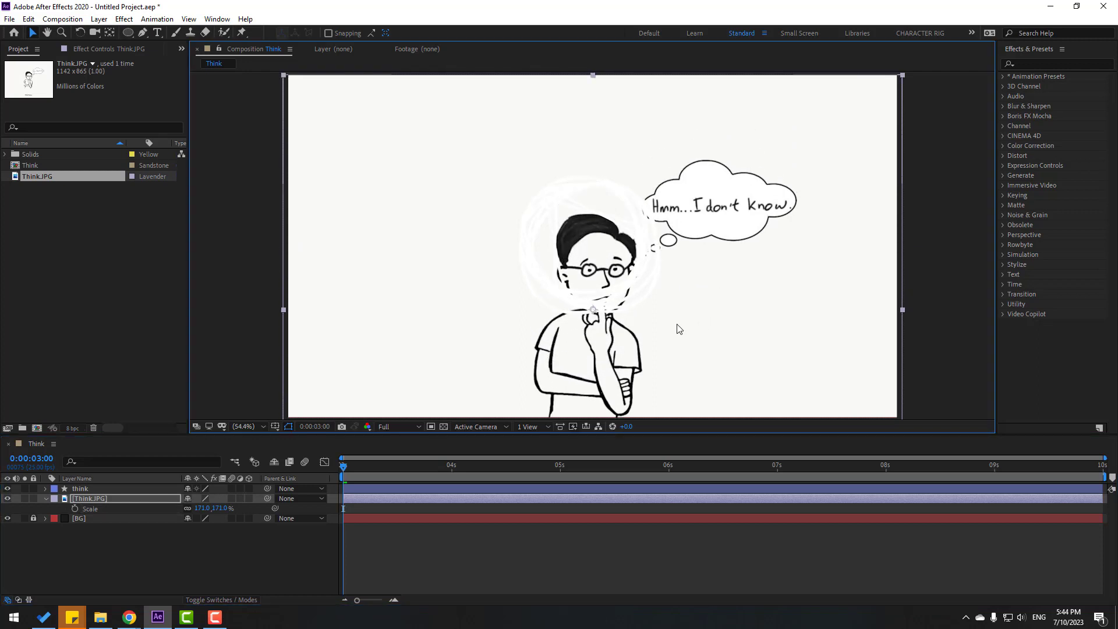
{"action": "left_click", "coordinate": [45, 498]}
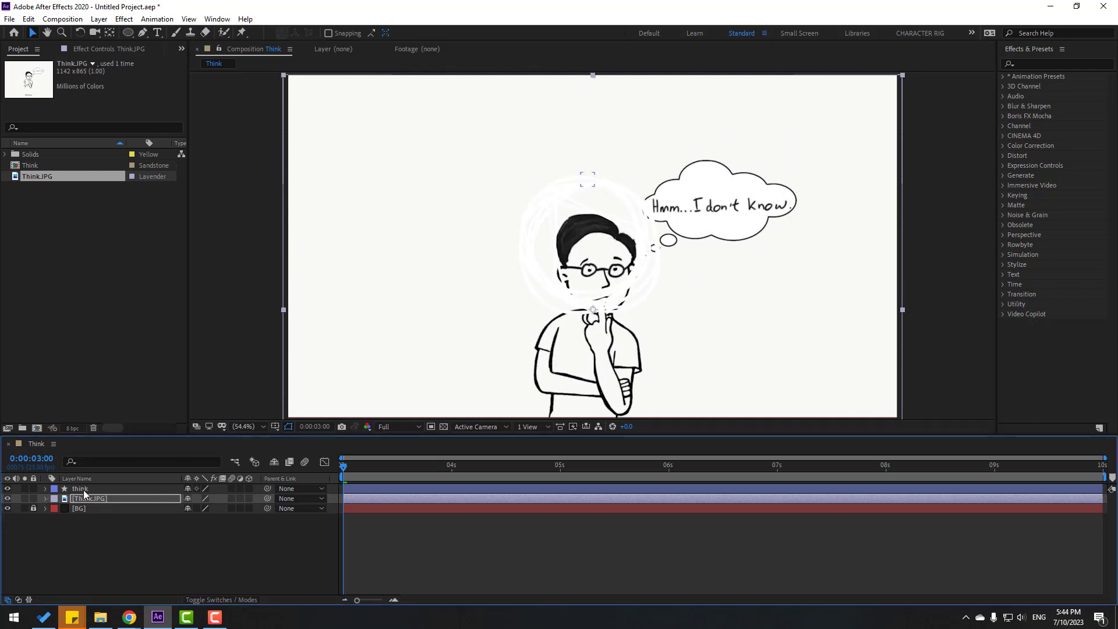
- Change the think scribble's stroke colour to near-black and move the scribble over the thought cloud
{"action": "left_click", "coordinate": [85, 488]}
{"action": "mouse_move", "coordinate": [589, 180]}
{"action": "left_mouse_down"}
{"action": "mouse_move", "coordinate": [620, 176]}
{"action": "mouse_move", "coordinate": [580, 86]}
{"action": "left_mouse_up"}
{"action": "left_click", "coordinate": [467, 34]}
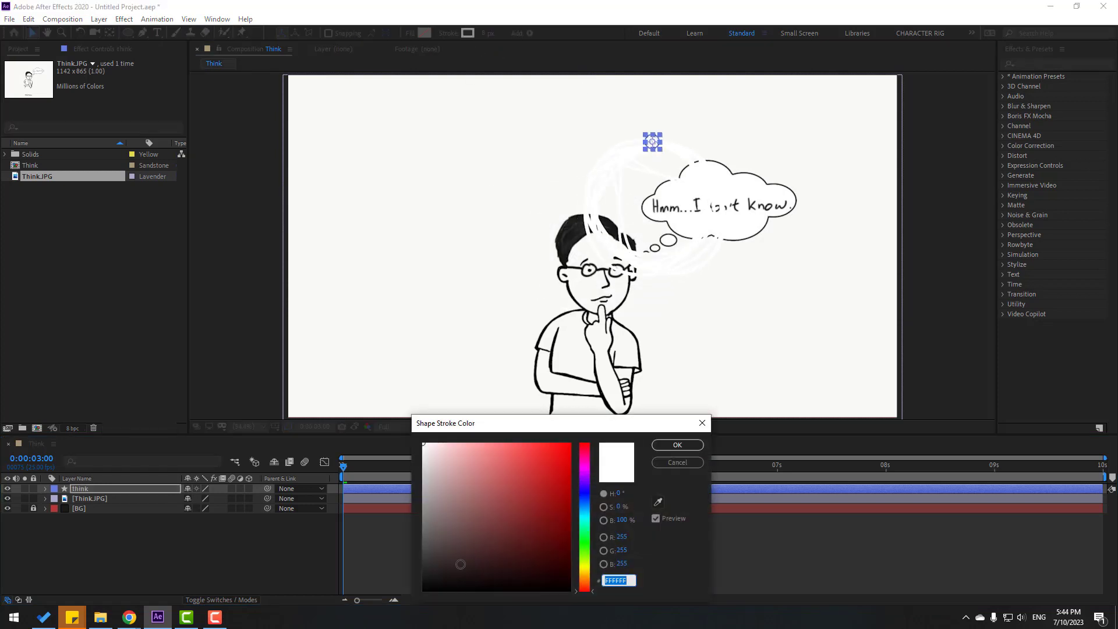
{"action": "left_click", "coordinate": [423, 577]}
{"action": "left_click", "coordinate": [677, 445]}
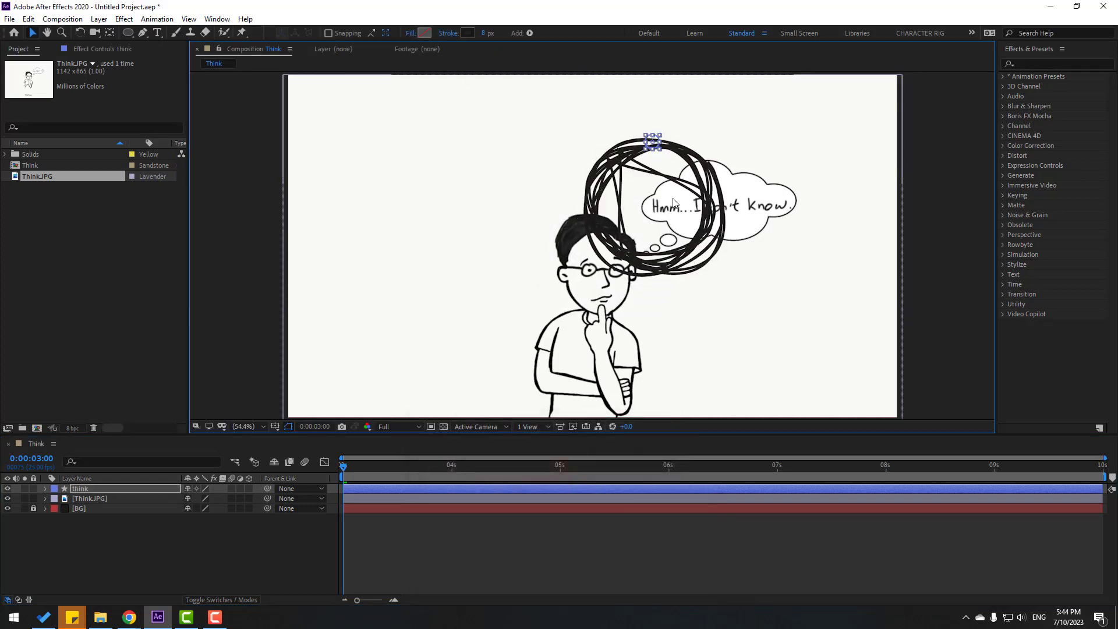
{"action": "left_click_drag", "start_coordinate": [661, 141], "coordinate": [743, 145]}
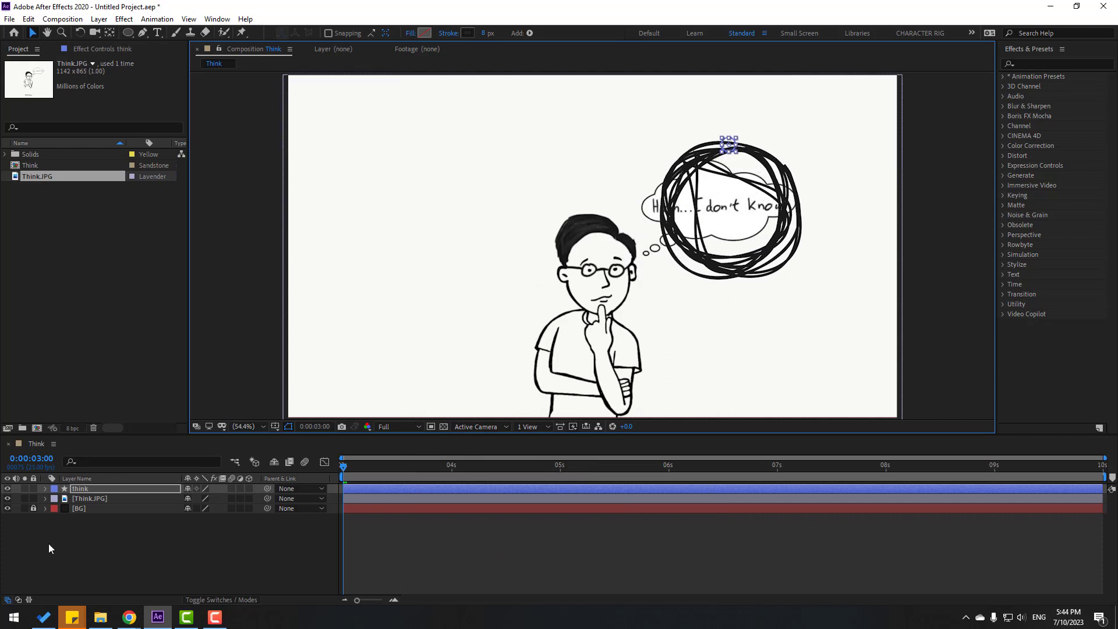
- Scale the think layer to 32%, center the scribble inside the thought cloud, and preview from the start
{"action": "left_click", "coordinate": [84, 490]}
{"action": "key", "text": "s"}
{"action": "left_click_drag", "start_coordinate": [200, 498], "coordinate": [160, 499]}
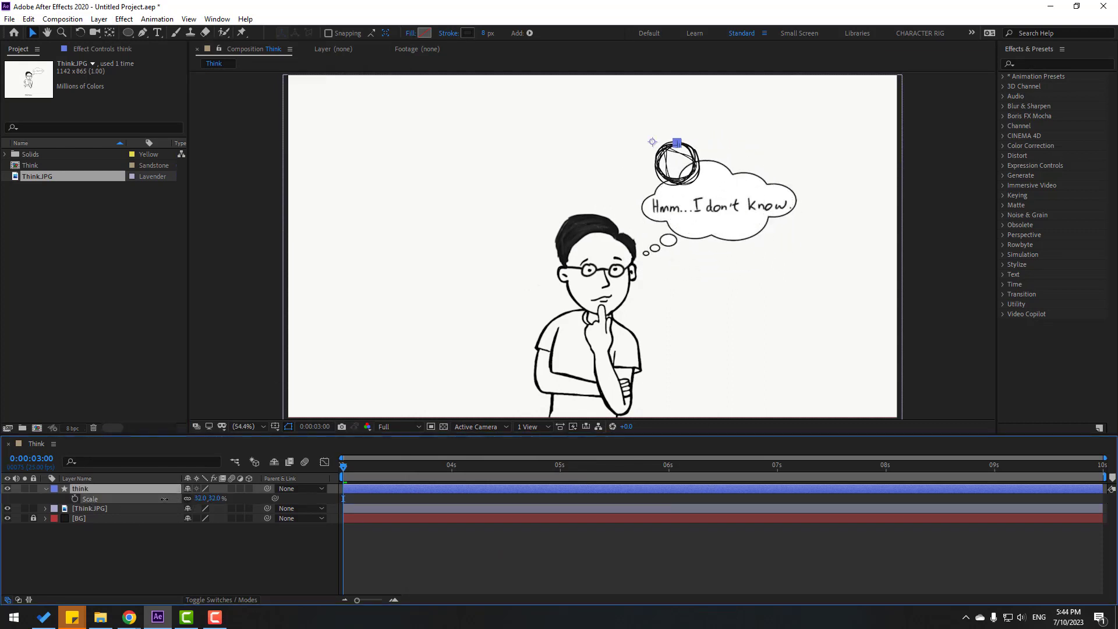
{"action": "left_click_drag", "start_coordinate": [656, 145], "coordinate": [693, 185]}
{"action": "mouse_move", "coordinate": [344, 469]}
{"action": "left_mouse_down"}
{"action": "mouse_move", "coordinate": [387, 471]}
{"action": "mouse_move", "coordinate": [330, 477]}
{"action": "left_mouse_up"}
{"action": "key", "text": "space"}
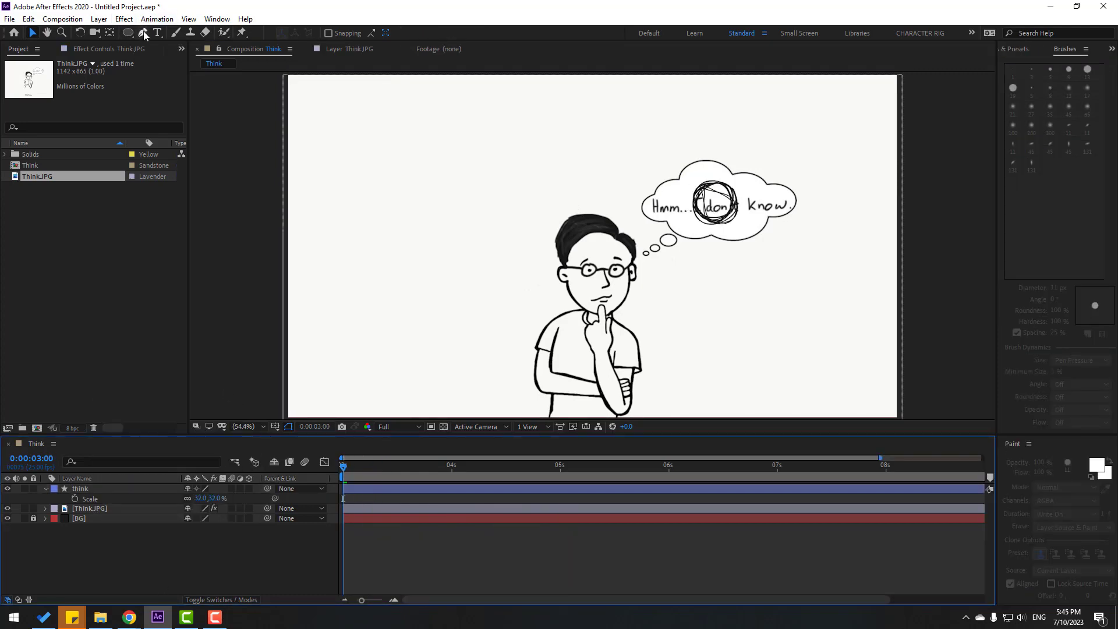
- Activate the Pen tool and set its fill to white (FFFFFF), sampled from inside the thought cloud
{"action": "left_click", "coordinate": [143, 33]}
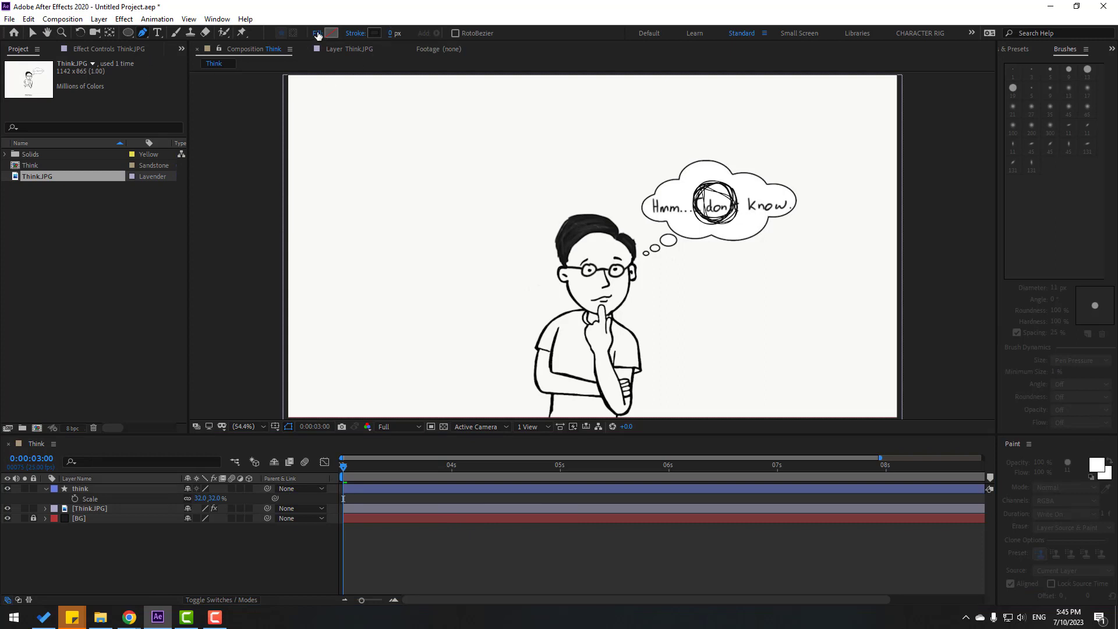
{"action": "left_click", "coordinate": [331, 33]}
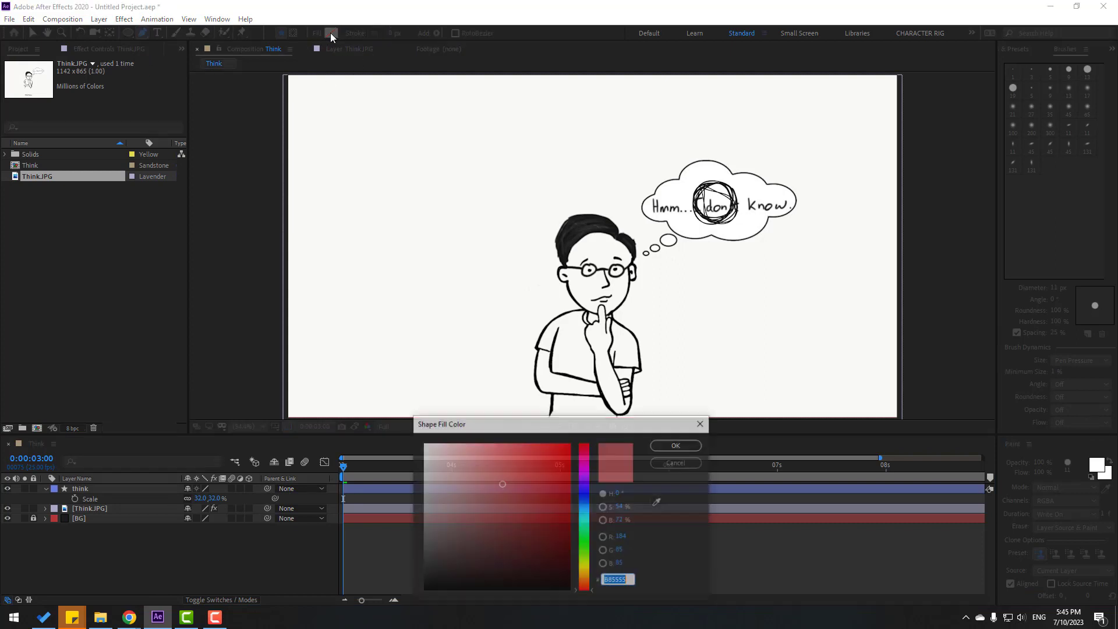
{"action": "left_click", "coordinate": [659, 502]}
{"action": "left_click", "coordinate": [722, 204]}
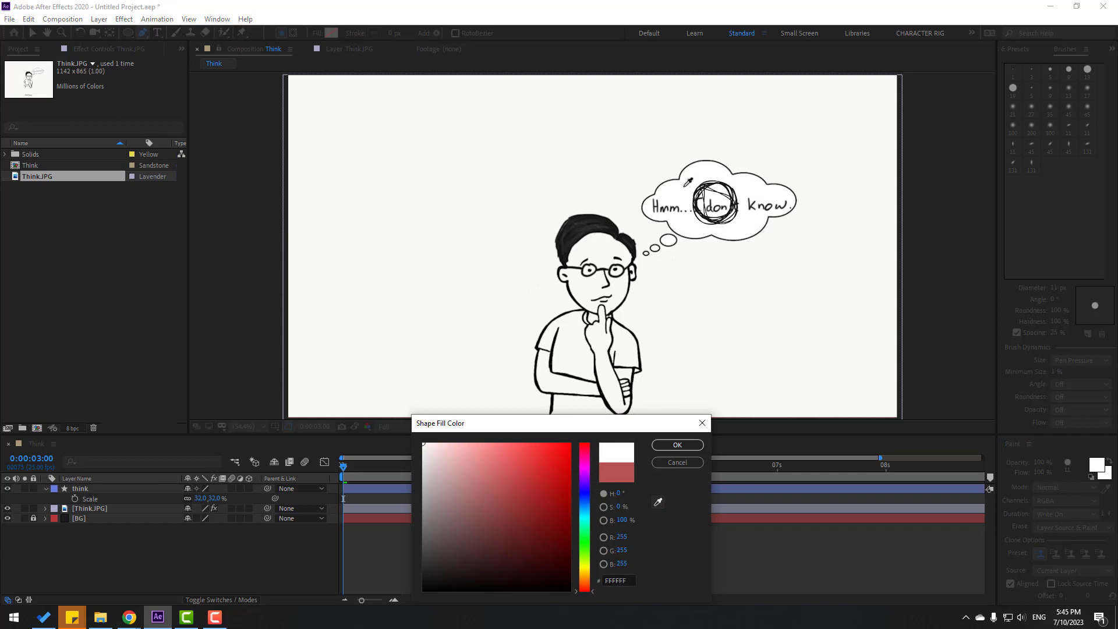
{"action": "left_click", "coordinate": [677, 445]}
- Draw a closed white shape inside the thought cloud that covers the text "Hmm...I don't know."
{"action": "scroll", "coordinate": [728, 221], "scroll_direction": "up", "scroll_amount": 4}
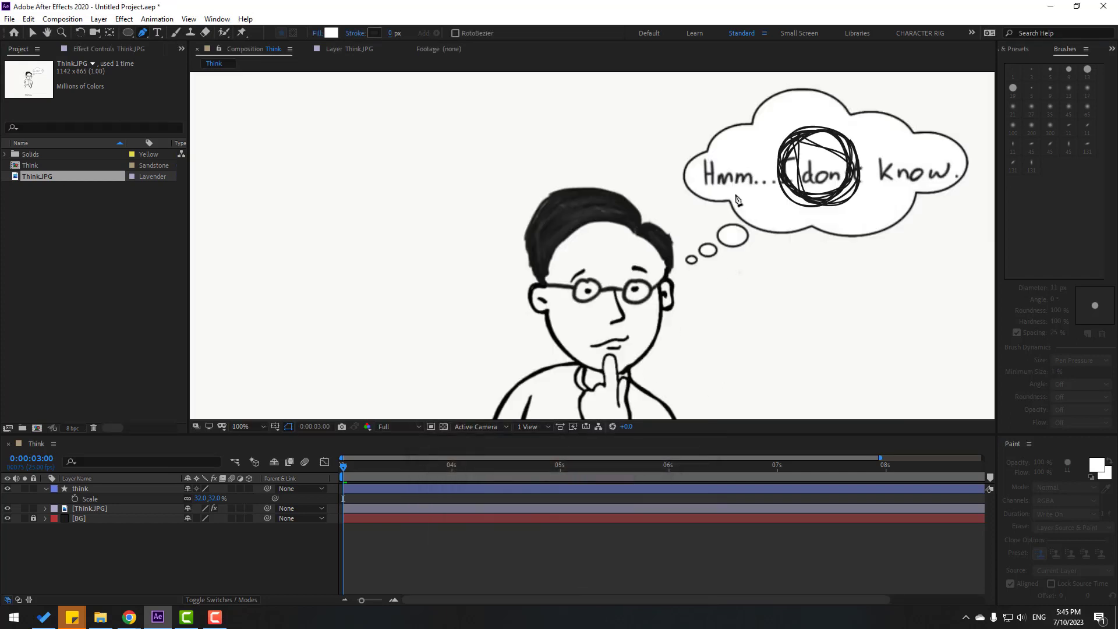
{"action": "left_click", "coordinate": [435, 185]}
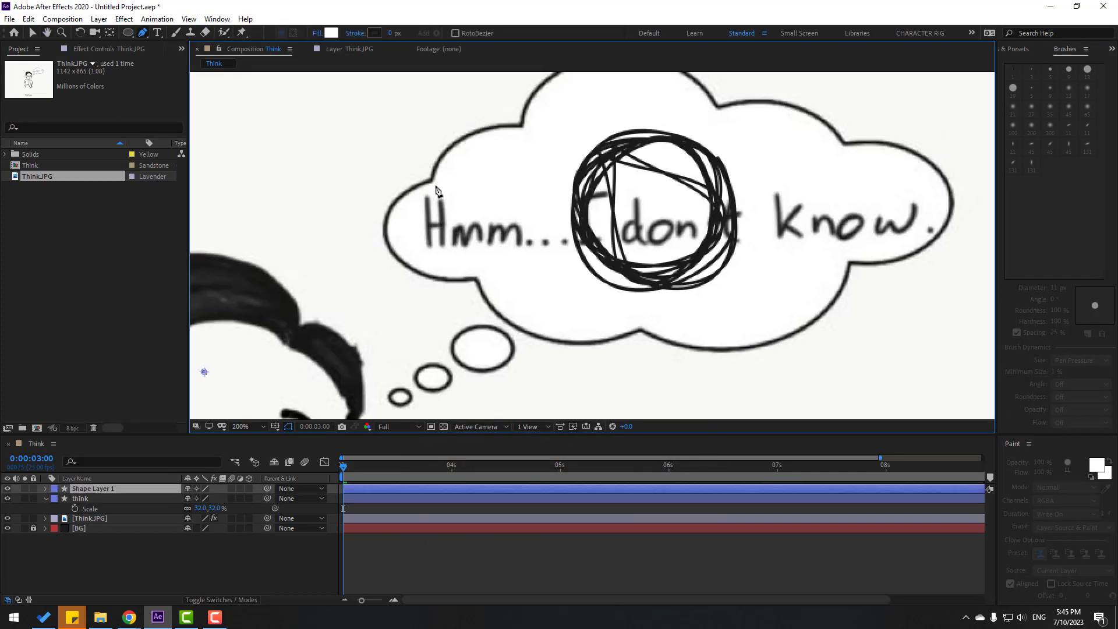
{"action": "left_click", "coordinate": [412, 198]}
{"action": "left_click", "coordinate": [414, 253]}
{"action": "left_click", "coordinate": [463, 262]}
{"action": "left_click_drag", "start_coordinate": [584, 262], "coordinate": [595, 270]}
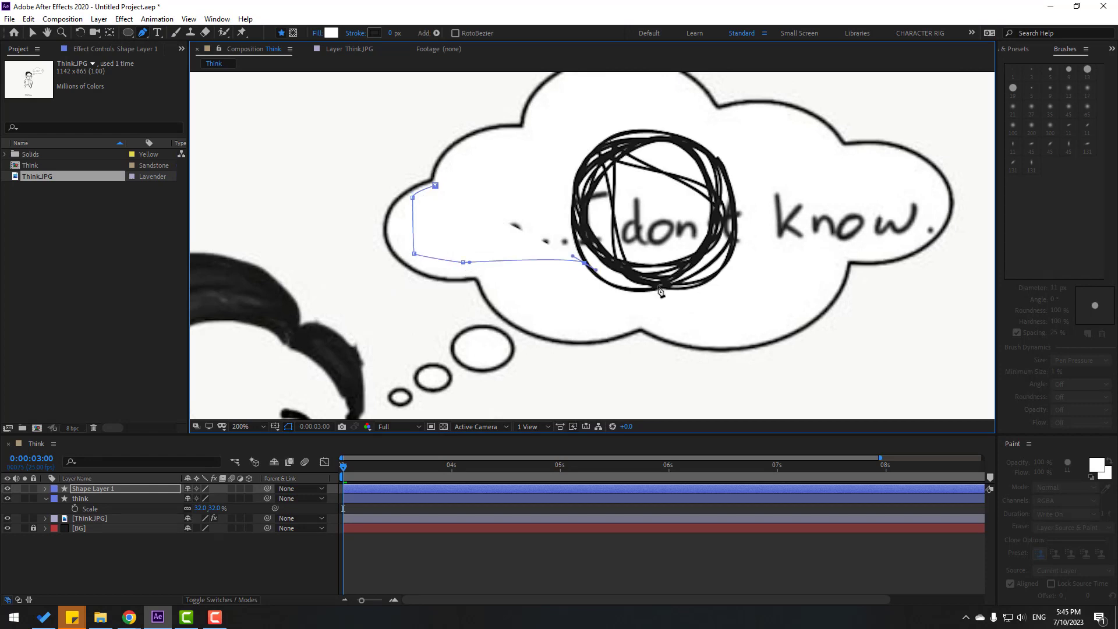
{"action": "left_click_drag", "start_coordinate": [798, 252], "coordinate": [809, 252]}
{"action": "left_click_drag", "start_coordinate": [877, 248], "coordinate": [890, 248]}
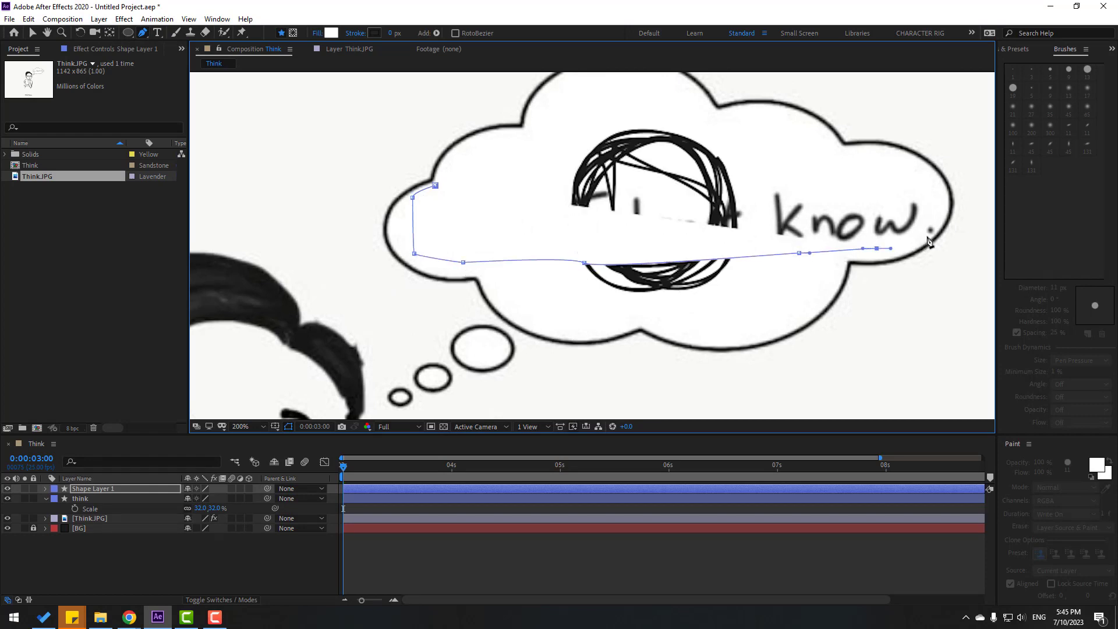
{"action": "left_click", "coordinate": [932, 233]}
{"action": "left_click", "coordinate": [939, 219]}
{"action": "left_click_drag", "start_coordinate": [853, 174], "coordinate": [844, 173]}
{"action": "left_click_drag", "start_coordinate": [527, 151], "coordinate": [511, 152]}
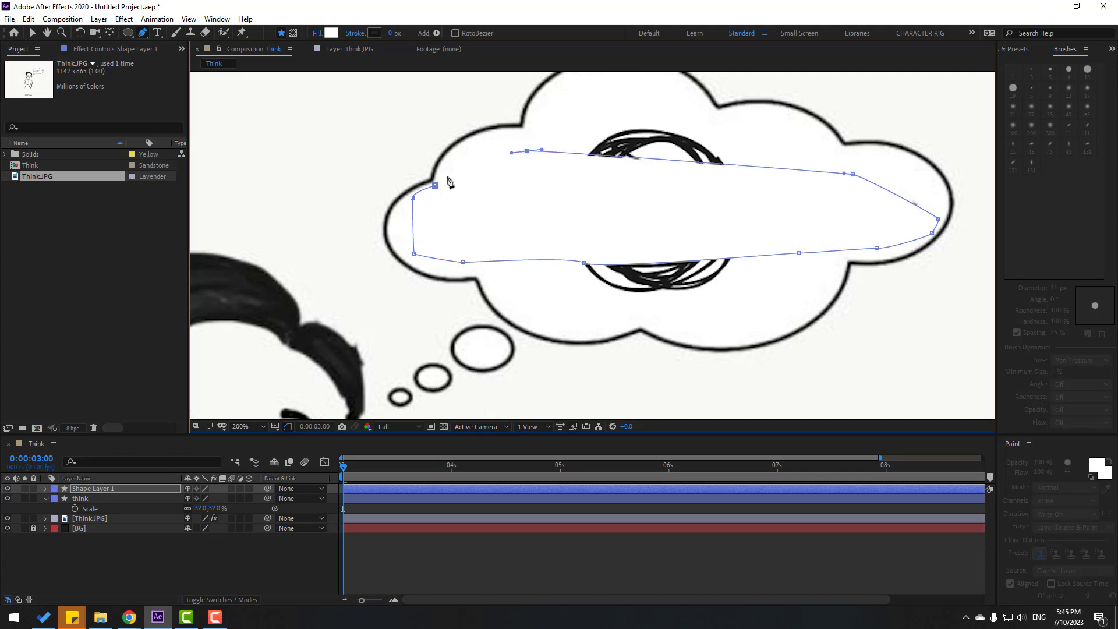
{"action": "left_click", "coordinate": [436, 186]}
{"action": "left_click", "coordinate": [33, 34]}
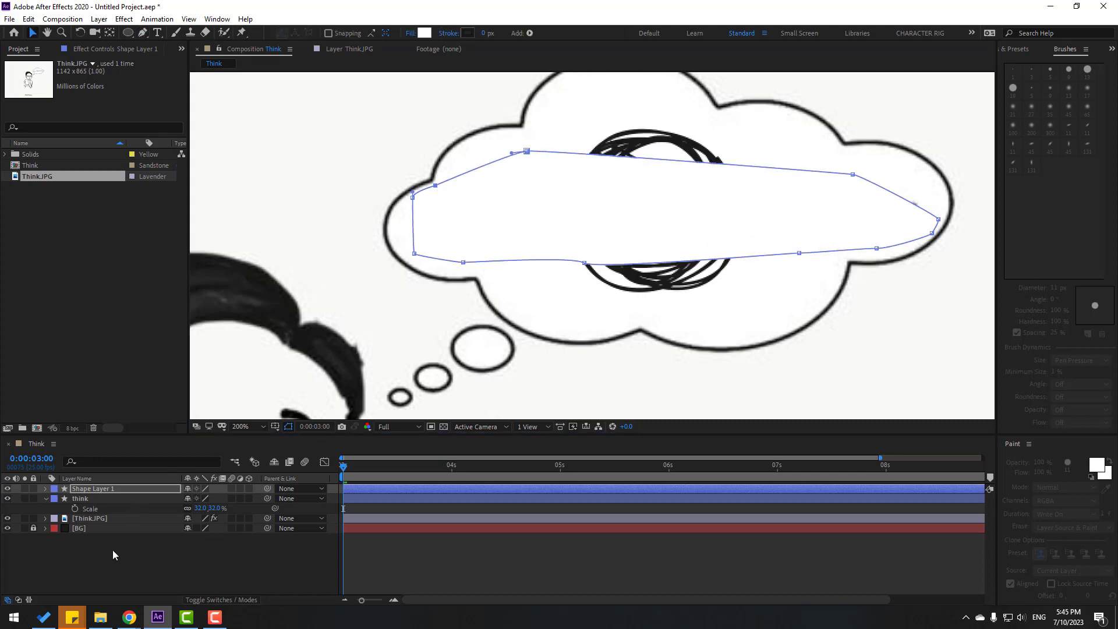
- Move the white shape layer between think and Think.JPG, and preview the scribble animation with the whole frame in view
{"action": "left_click_drag", "start_coordinate": [75, 490], "coordinate": [87, 513]}
{"action": "left_click", "coordinate": [134, 559]}
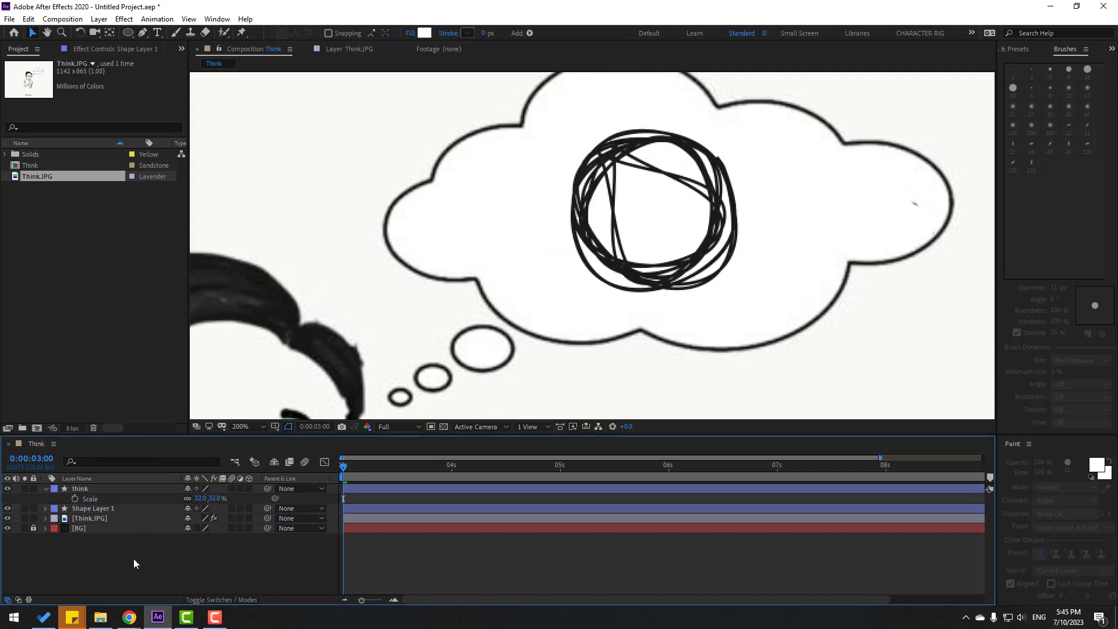
{"action": "key", "text": "slash"}
{"action": "key", "text": "space"}
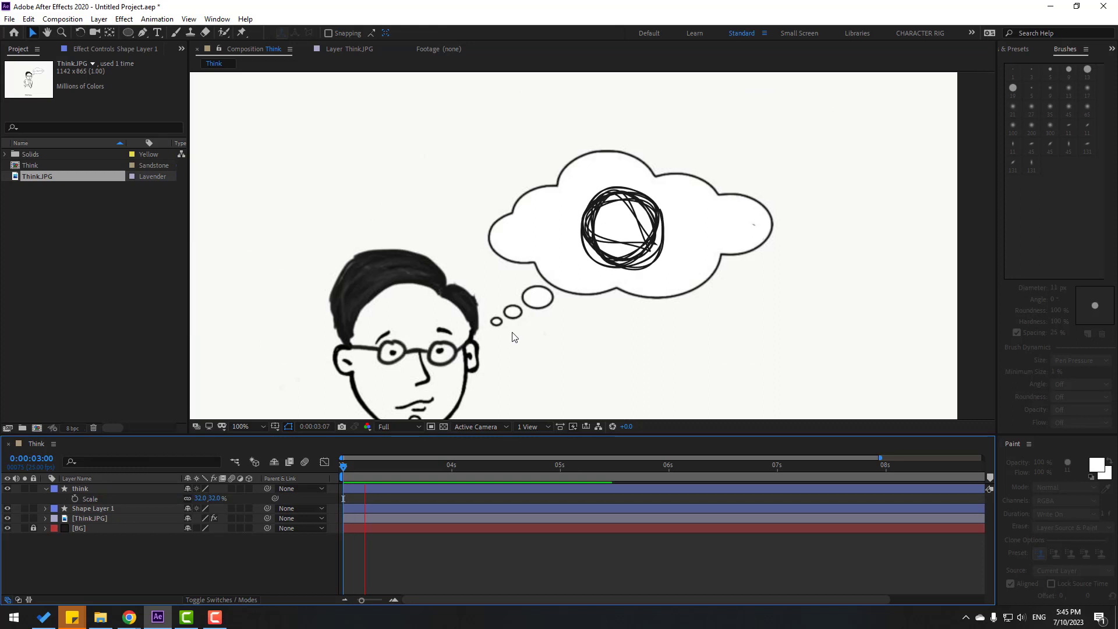
{"action": "left_click", "coordinate": [238, 432]}
{"action": "left_click", "coordinate": [253, 236]}
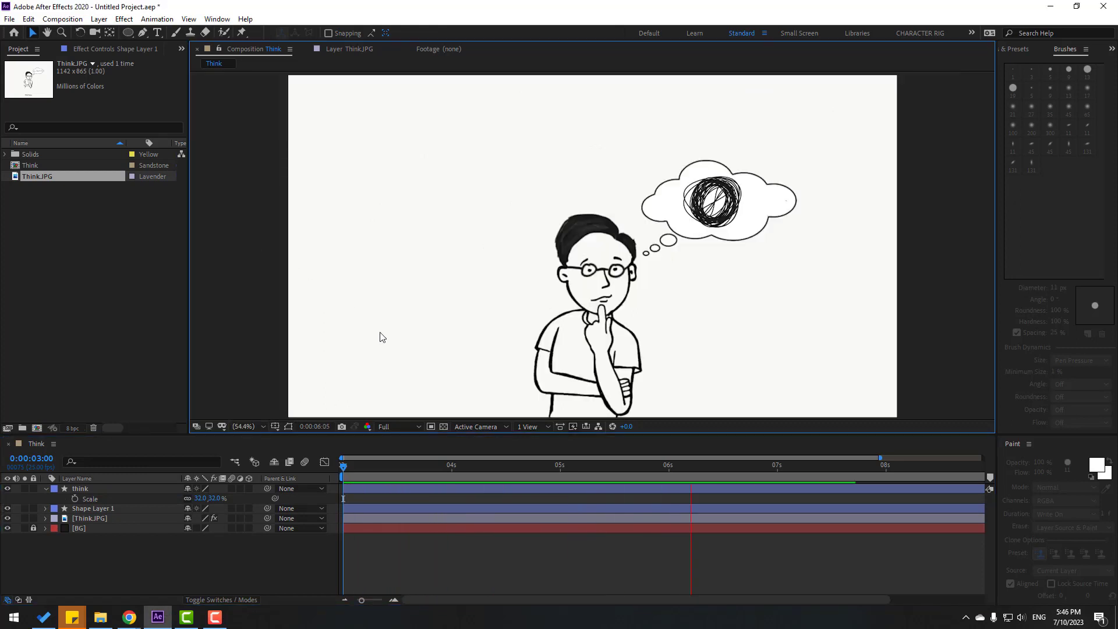
{"action": "key", "text": "comma"}
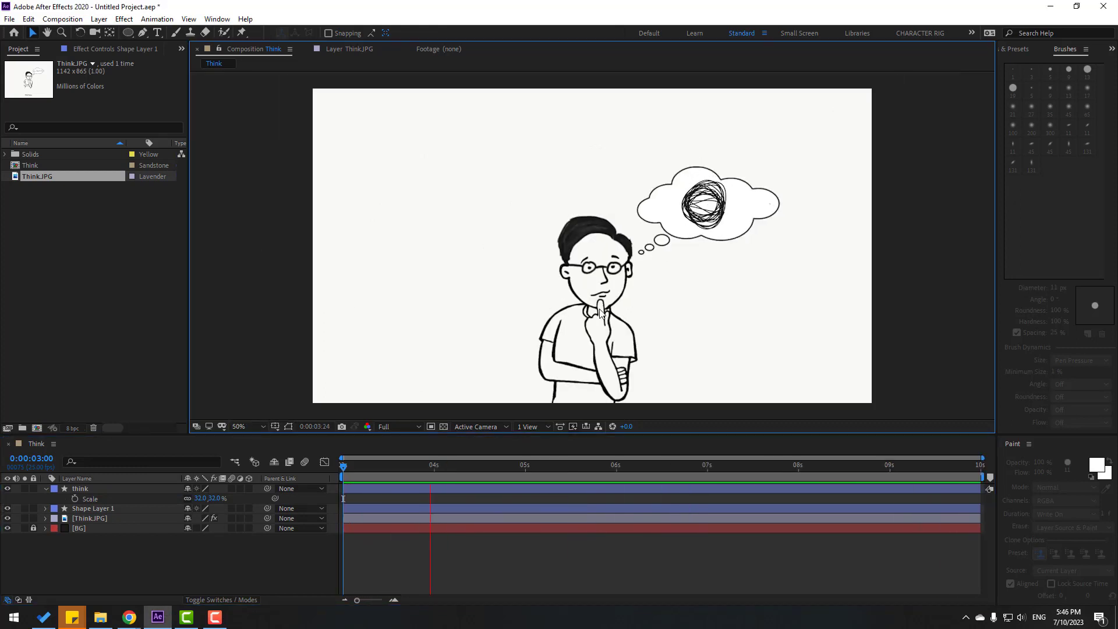